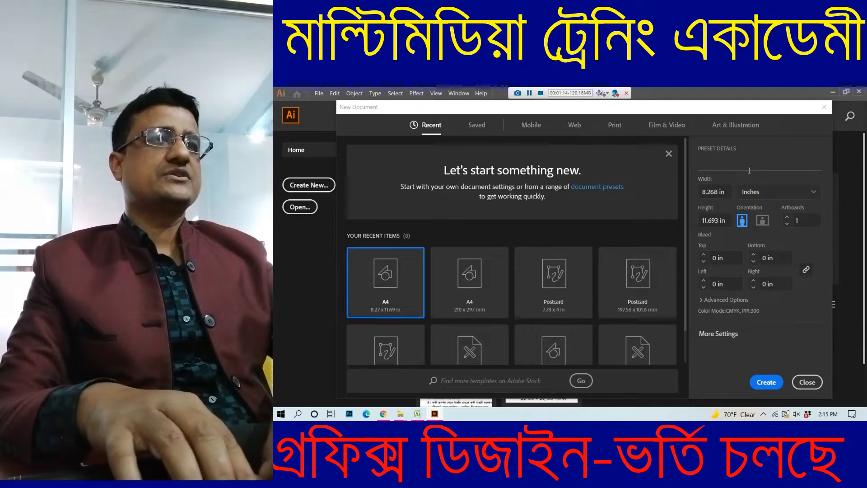
Name the new document "Bisoykhali School Banner" and choose inches as its unit
{"action": "type", "text": "i"}
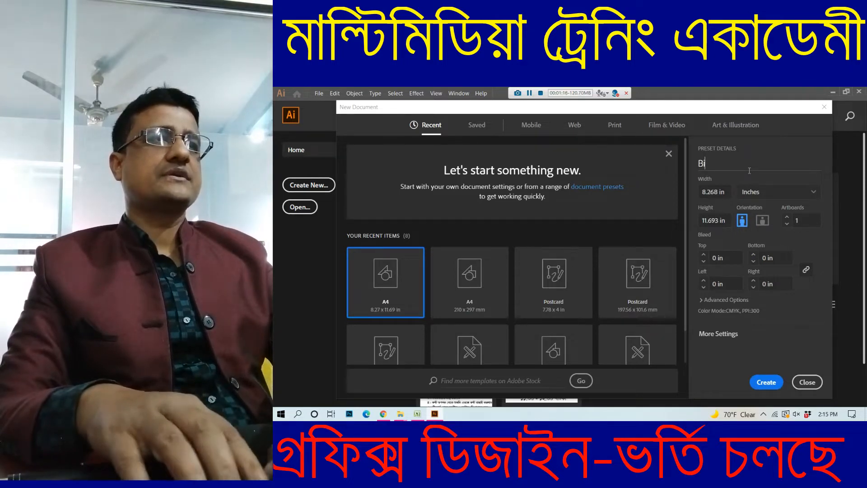
{"action": "type", "text": "soykhali"}
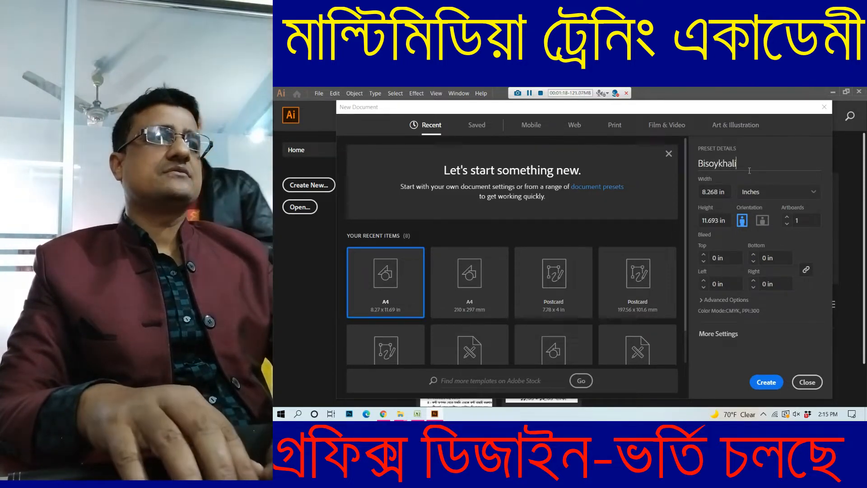
{"action": "type", "text": " School "}
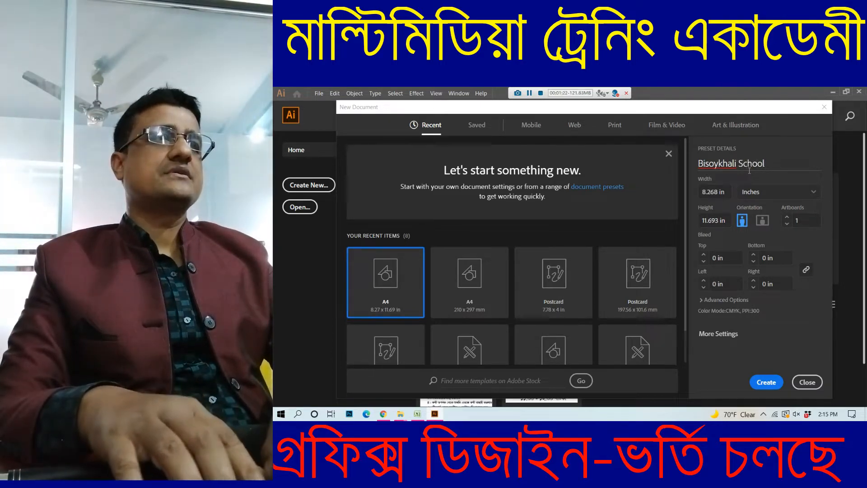
{"action": "type", "text": "Banner"}
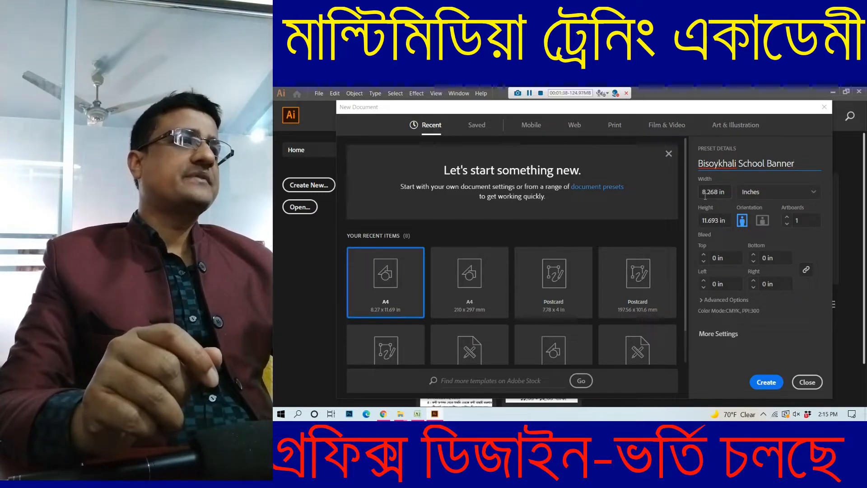
{"action": "left_click", "coordinate": [813, 194]}
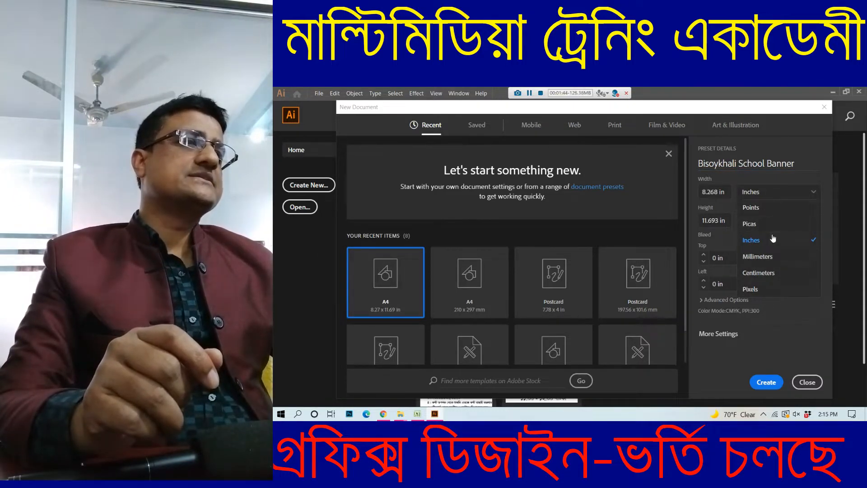
{"action": "left_click", "coordinate": [757, 244]}
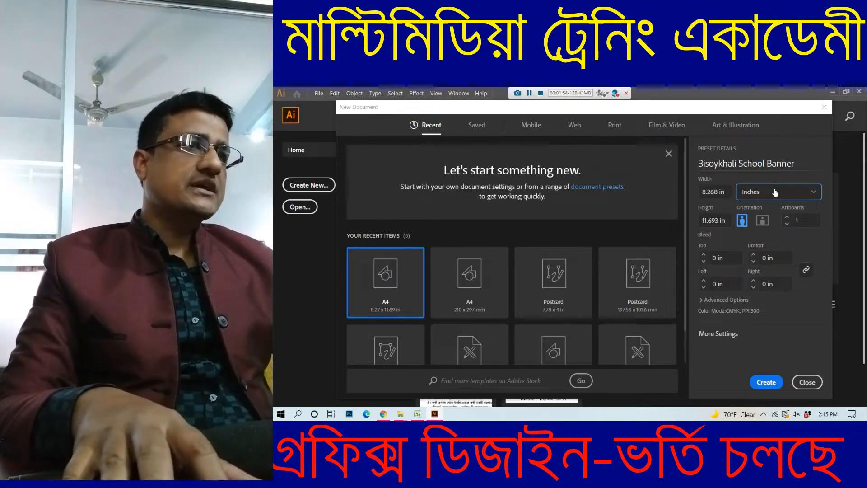
Set the document size to 120 in wide by 96 in high and create the document
{"action": "left_click", "coordinate": [717, 192]}
{"action": "left_click", "coordinate": [719, 191]}
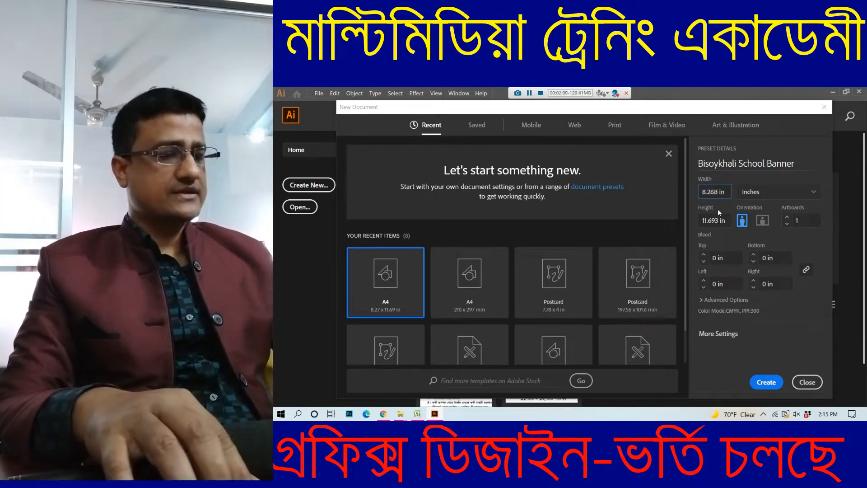
{"action": "type", "text": "120"}
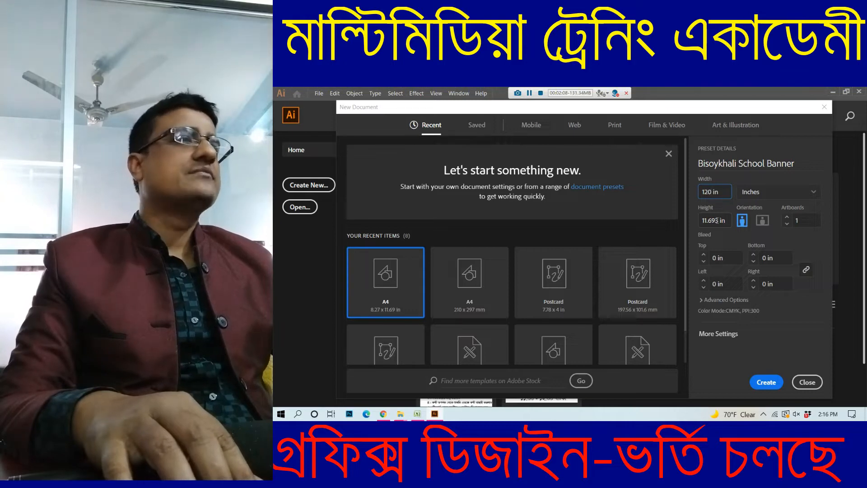
{"action": "left_click", "coordinate": [719, 222]}
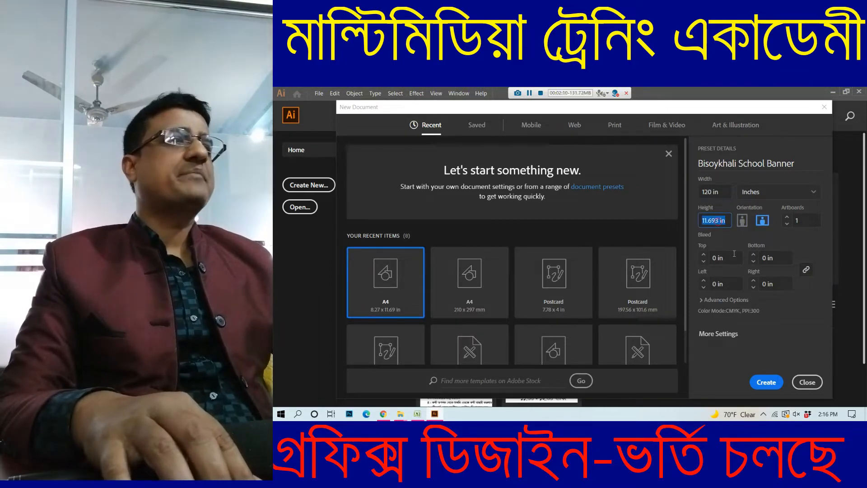
{"action": "left_click", "coordinate": [718, 220]}
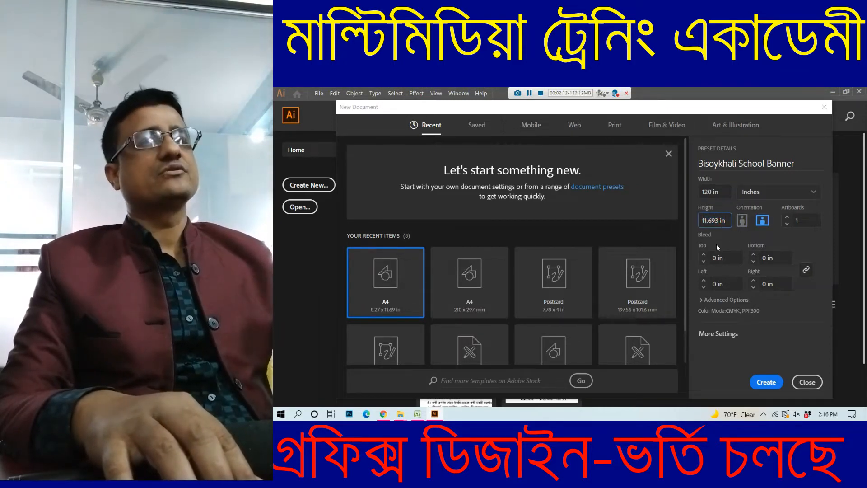
{"action": "key", "text": "BackSpace"}
{"action": "key", "text": "BackSpace"}
{"action": "key", "text": "BackSpace"}
{"action": "key", "text": "BackSpace"}
{"action": "key", "text": "BackSpace"}
{"action": "key", "text": "BackSpace"}
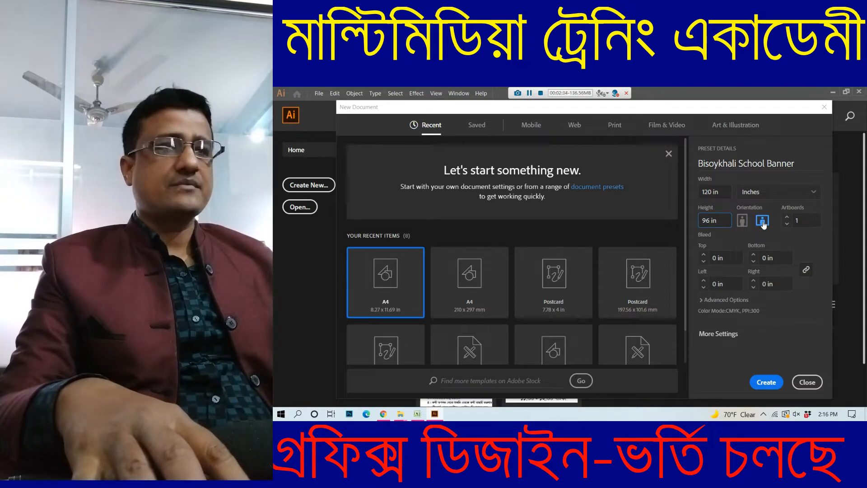
{"action": "left_click", "coordinate": [767, 382]}
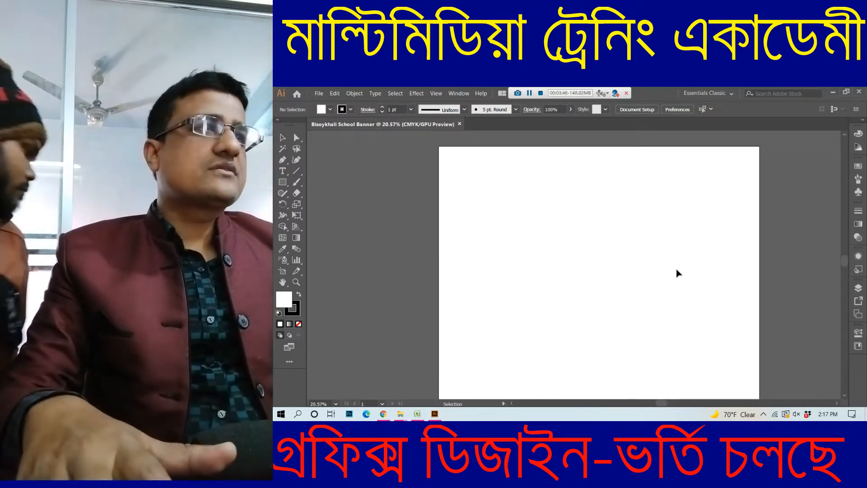
Draw a full-width rectangle as a header band along the artboard's upper edge, a little under a fifth of its height
{"action": "scroll", "coordinate": [677, 274], "scroll_direction": "down", "scroll_amount": 1}
{"action": "scroll", "coordinate": [678, 273], "scroll_direction": "up", "scroll_amount": 1}
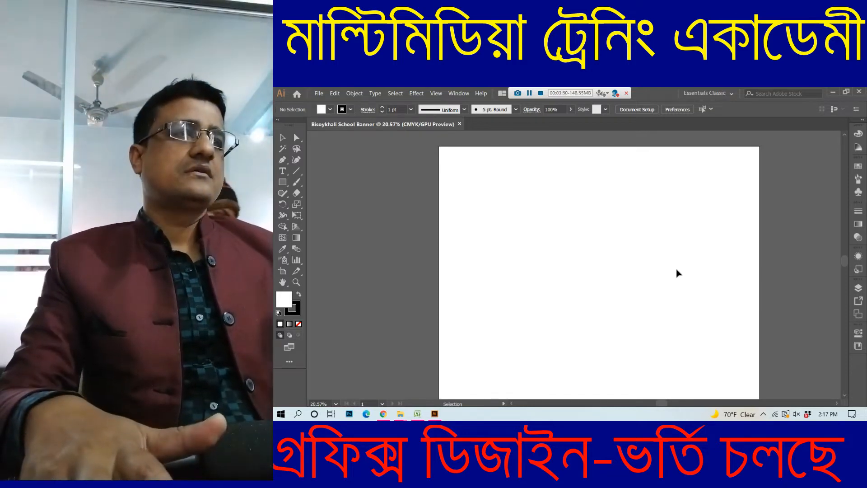
{"action": "scroll", "coordinate": [677, 273], "scroll_direction": "down", "scroll_amount": 1}
{"action": "scroll", "coordinate": [678, 274], "scroll_direction": "up", "scroll_amount": 1}
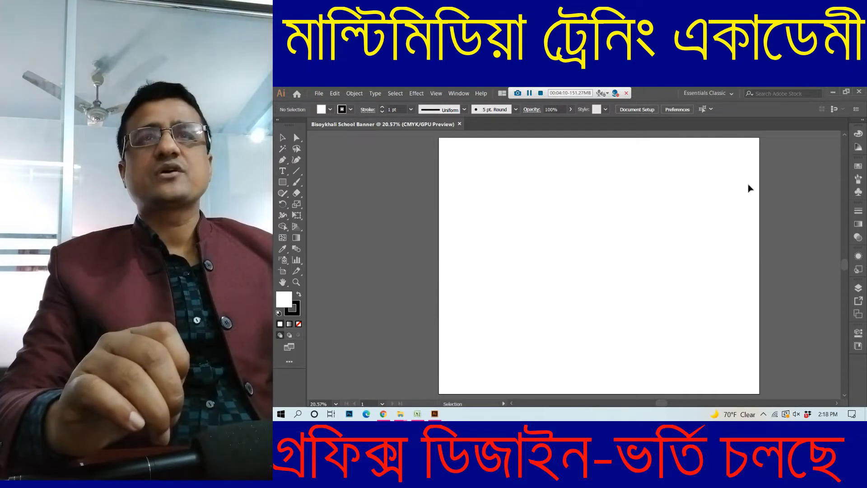
{"action": "left_click", "coordinate": [284, 184]}
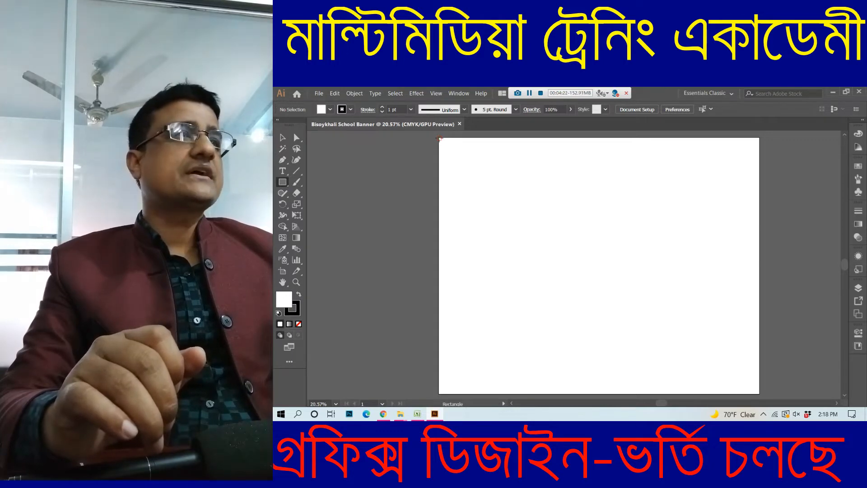
{"action": "left_click_drag", "start_coordinate": [440, 139], "coordinate": [758, 184]}
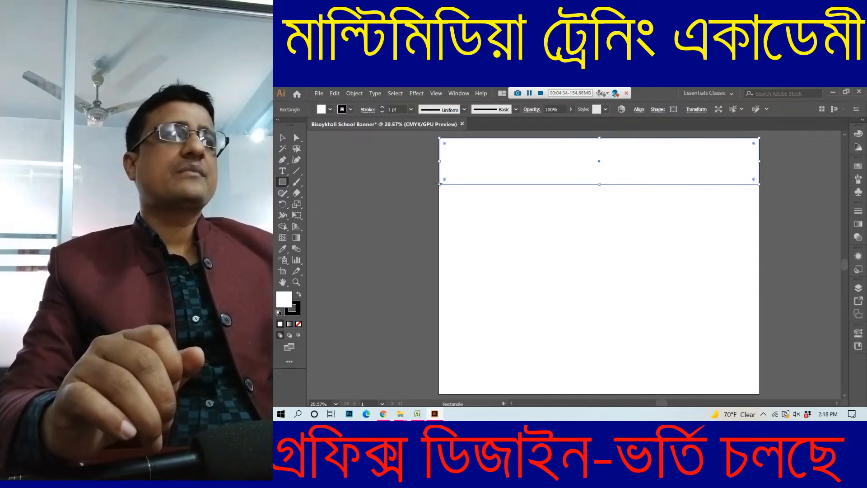
{"action": "left_click_drag", "start_coordinate": [438, 184], "coordinate": [439, 184]}
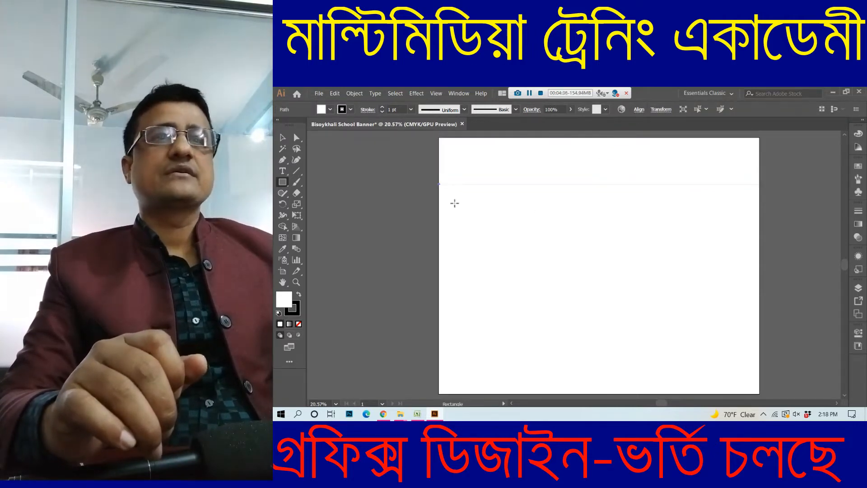
Fill the header rectangle with the dark green swatch and deselect it
{"action": "left_click", "coordinate": [283, 137]}
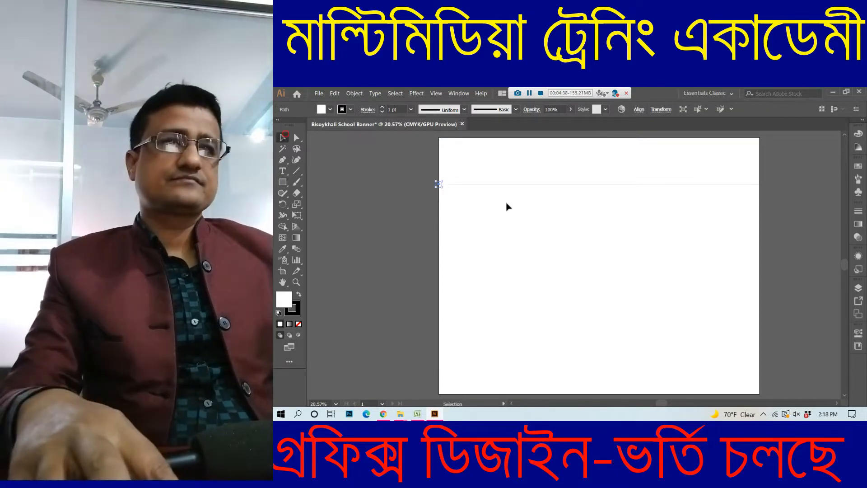
{"action": "left_click", "coordinate": [523, 176]}
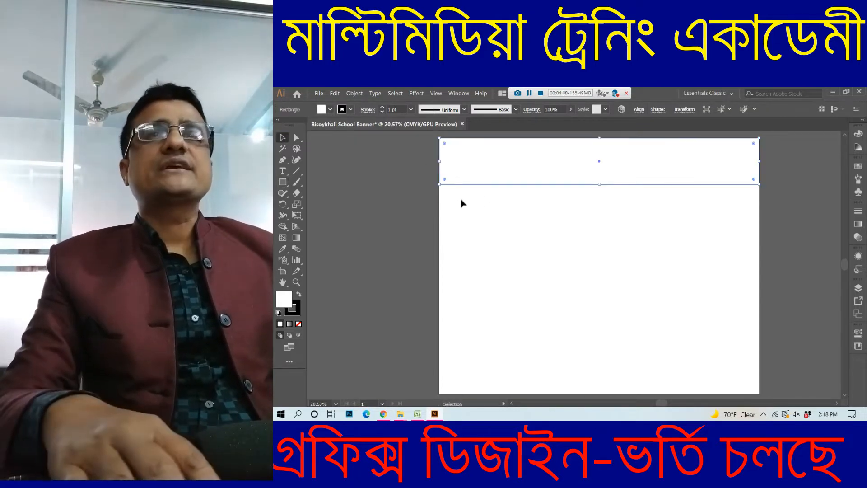
{"action": "left_click", "coordinate": [331, 110]}
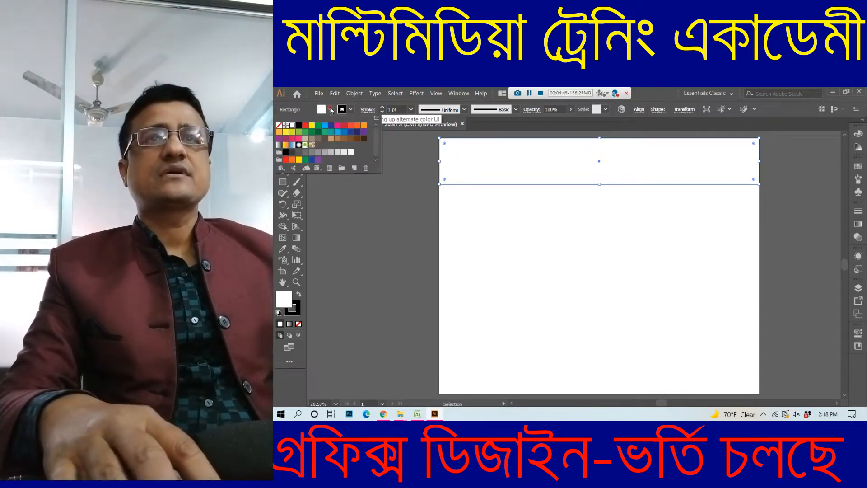
{"action": "left_click", "coordinate": [318, 131]}
{"action": "left_click", "coordinate": [610, 233]}
{"action": "left_click", "coordinate": [514, 161]}
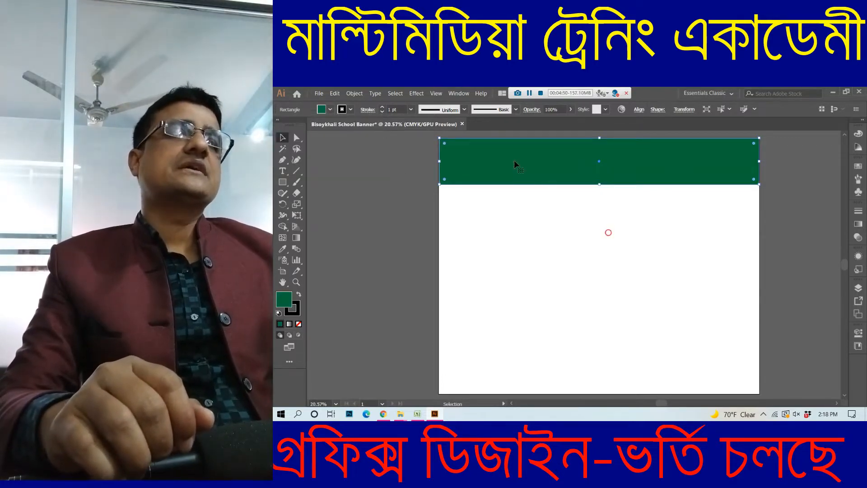
{"action": "left_click", "coordinate": [593, 251]}
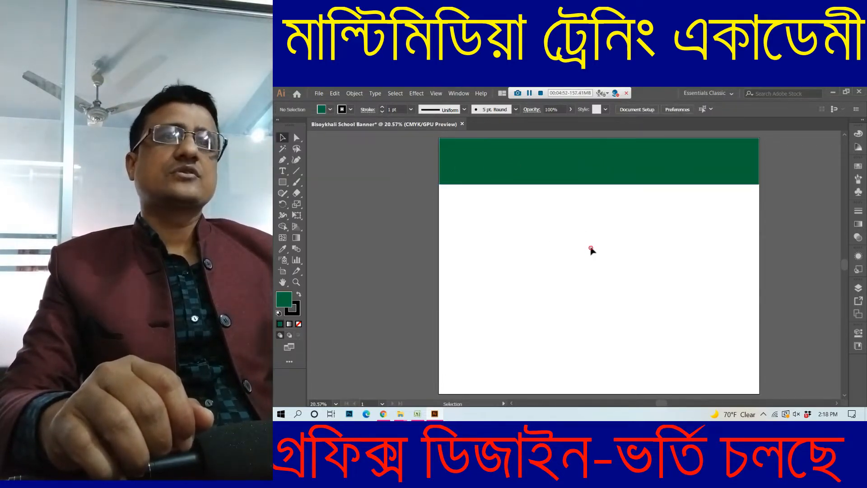
{"action": "left_click", "coordinate": [531, 159]}
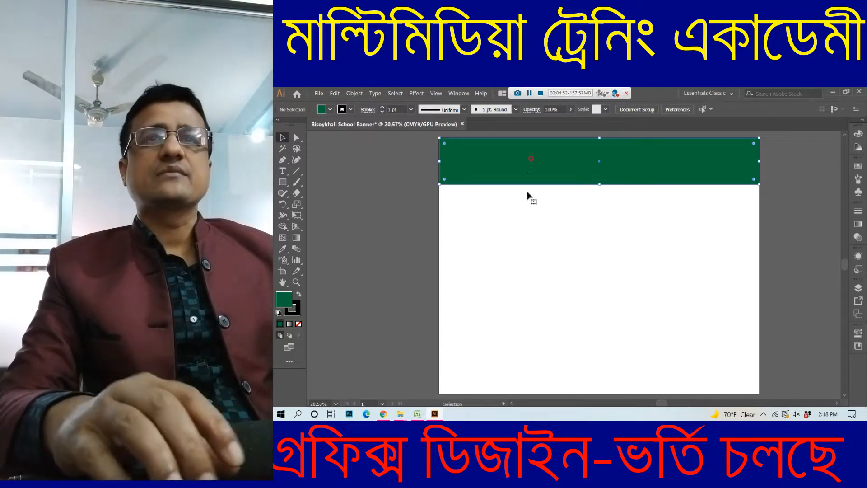
{"action": "left_click", "coordinate": [548, 252]}
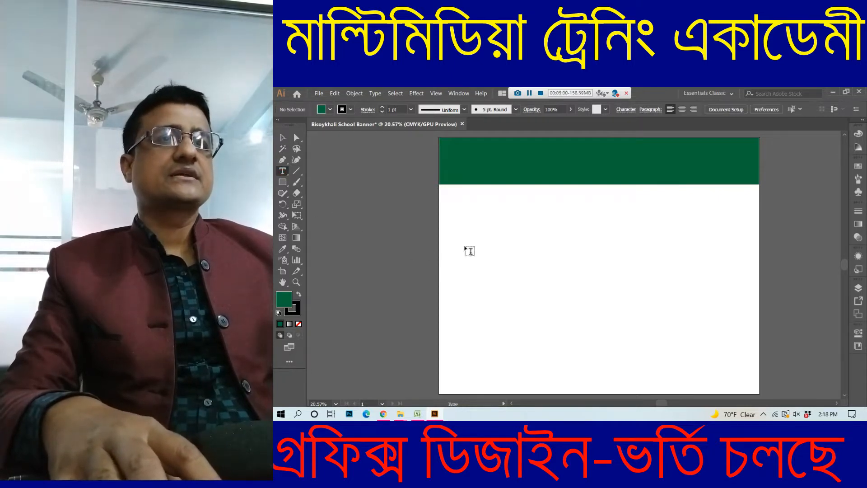
Place two short point-text objects on the white area below the green header with the Type tool
{"action": "left_click", "coordinate": [495, 236]}
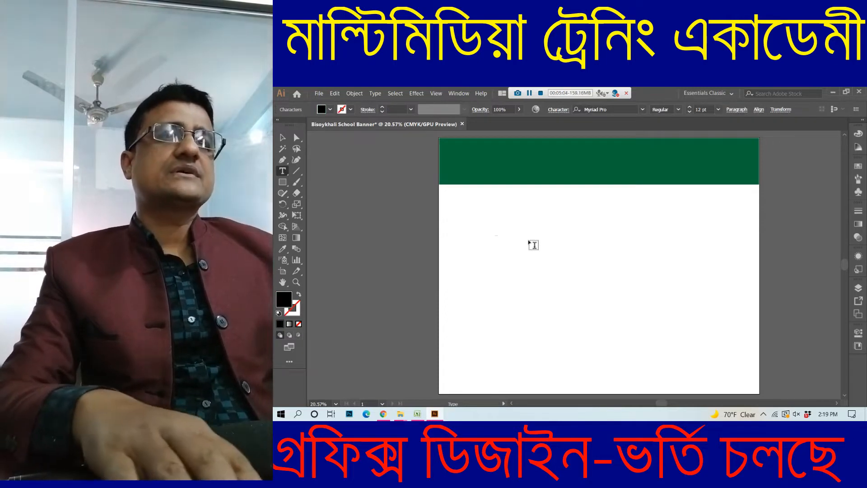
{"action": "left_click", "coordinate": [521, 229]}
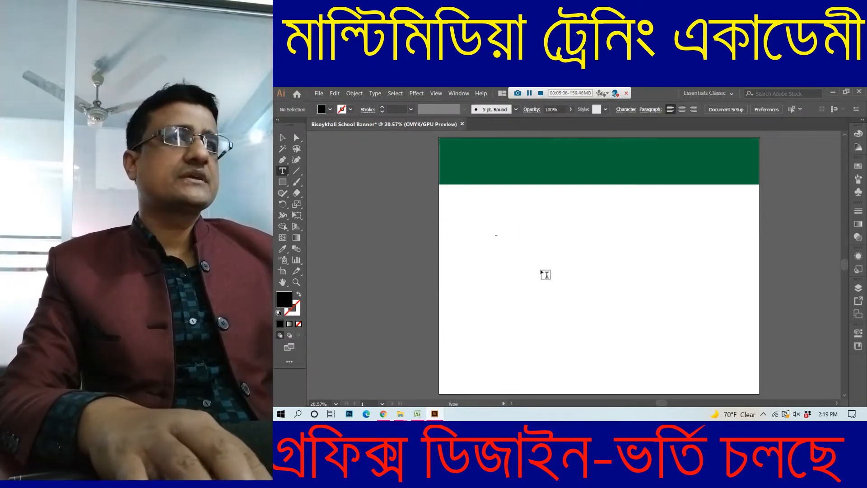
{"action": "left_click", "coordinate": [504, 226]}
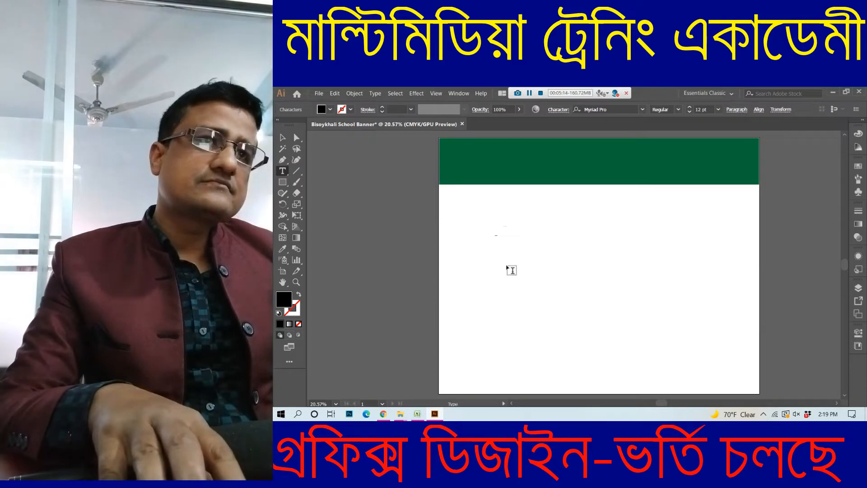
Delete the upper of the two small text objects below the green header
{"action": "scroll", "coordinate": [512, 264], "scroll_direction": "left", "scroll_amount": 1}
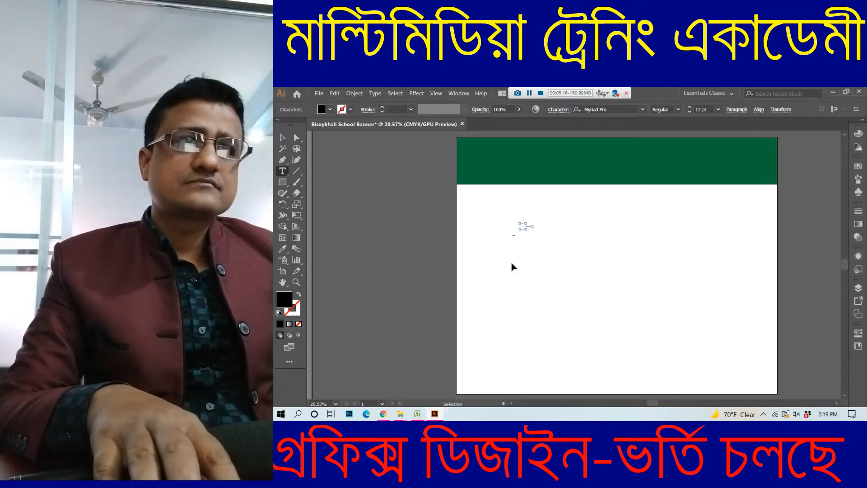
{"action": "scroll", "coordinate": [513, 266], "scroll_direction": "left", "scroll_amount": 2}
{"action": "scroll", "coordinate": [512, 265], "scroll_direction": "right", "scroll_amount": 3}
{"action": "scroll", "coordinate": [512, 264], "scroll_direction": "down", "scroll_amount": 1}
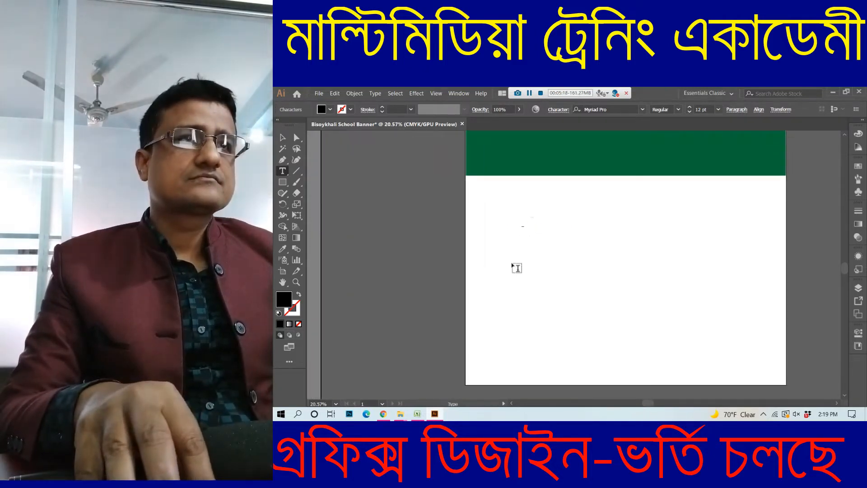
{"action": "scroll", "coordinate": [512, 265], "scroll_direction": "up", "scroll_amount": 3}
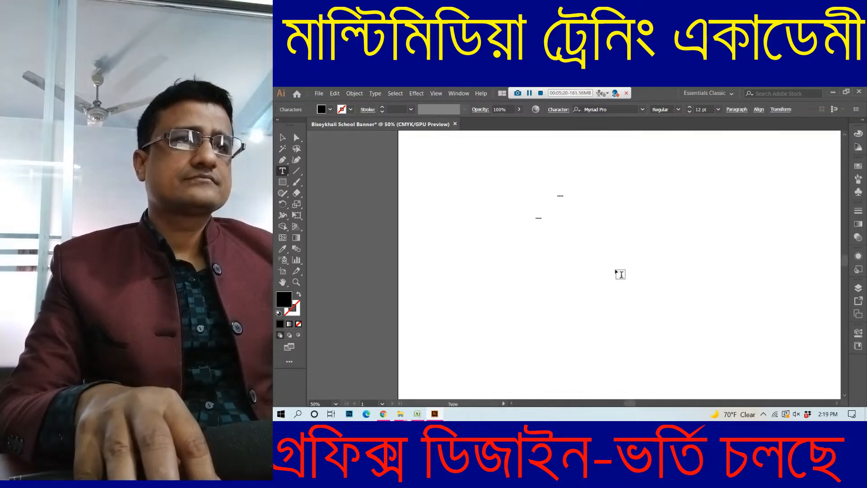
{"action": "scroll", "coordinate": [620, 274], "scroll_direction": "up", "scroll_amount": 3}
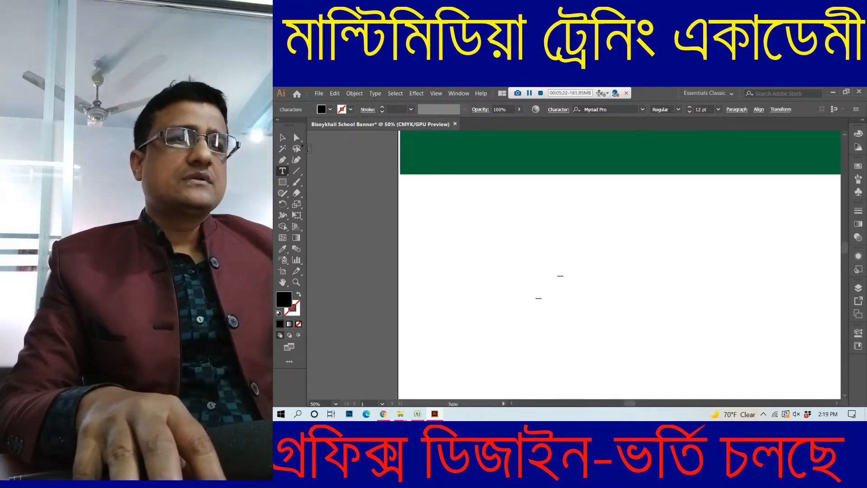
{"action": "left_click", "coordinate": [283, 137]}
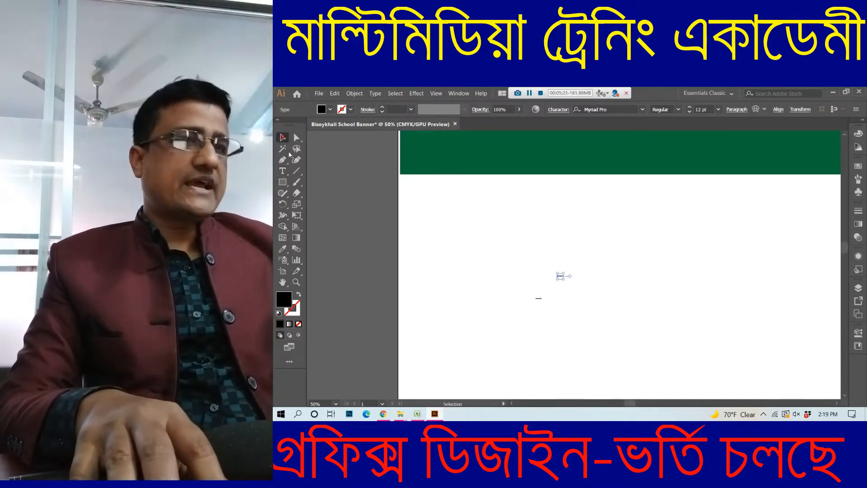
{"action": "left_click", "coordinate": [622, 319]}
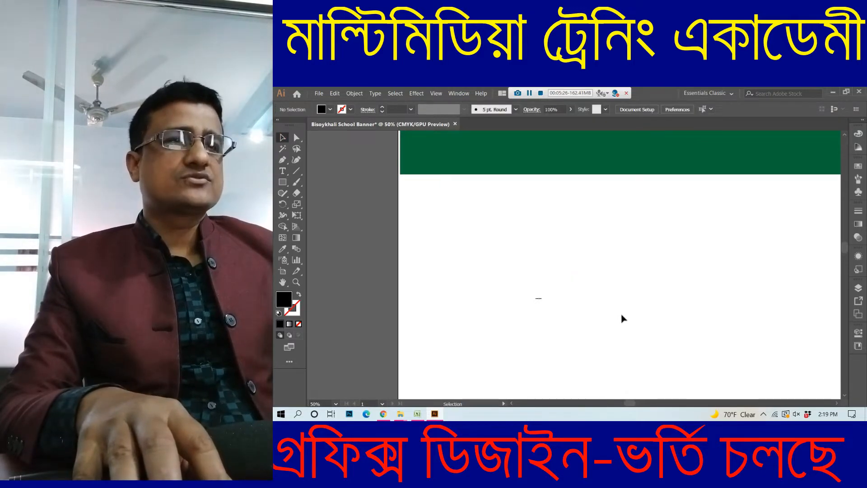
Set the font size of the remaining small text object below the header to 72 pt
{"action": "left_click", "coordinate": [538, 300]}
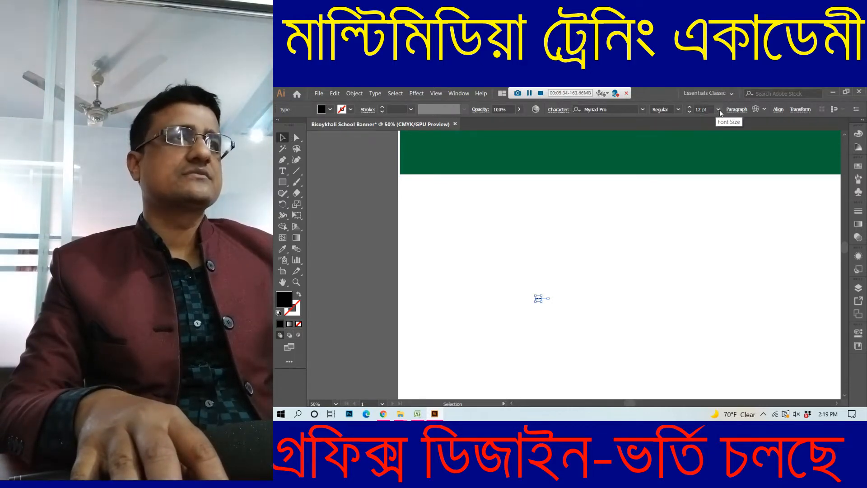
{"action": "left_click", "coordinate": [718, 110]}
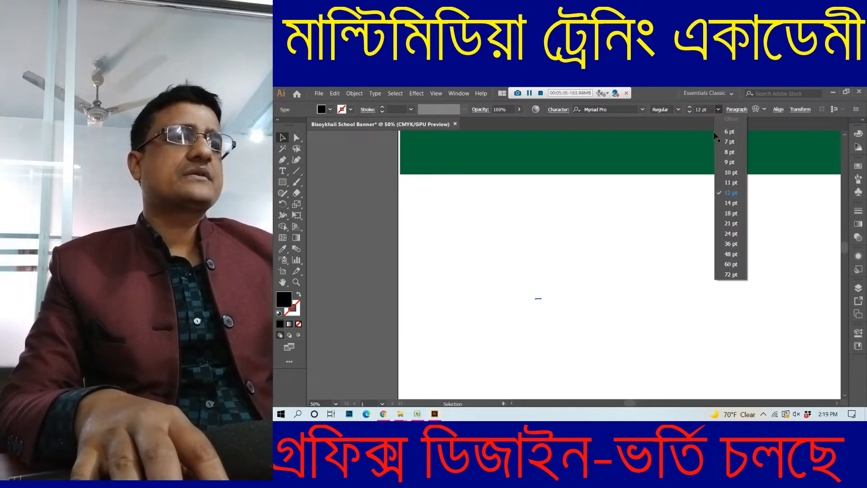
{"action": "left_click", "coordinate": [726, 275]}
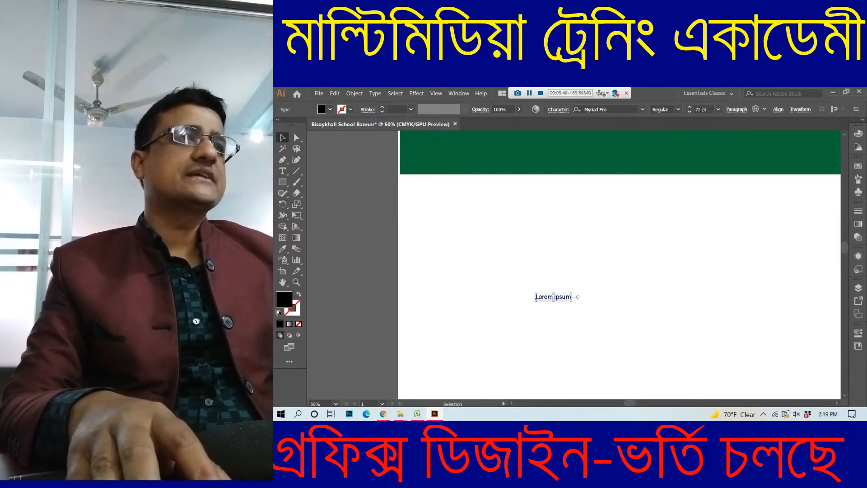
Enlarge the placeholder text to 150 pt and move it up closer to the green header
{"action": "left_click", "coordinate": [704, 109]}
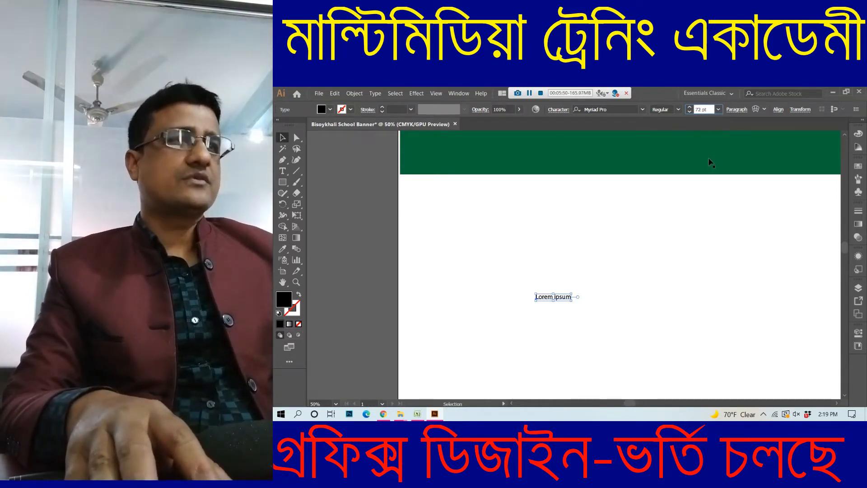
{"action": "key", "text": "BackSpace"}
{"action": "key", "text": "BackSpace"}
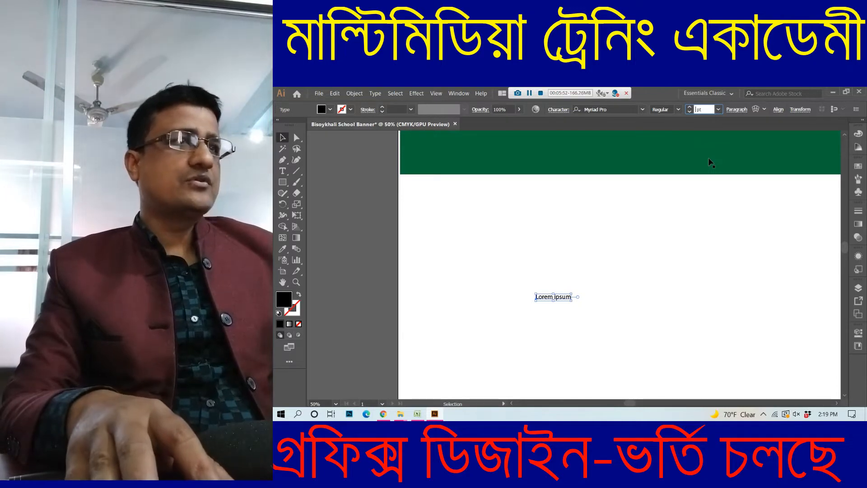
{"action": "type", "text": "150"}
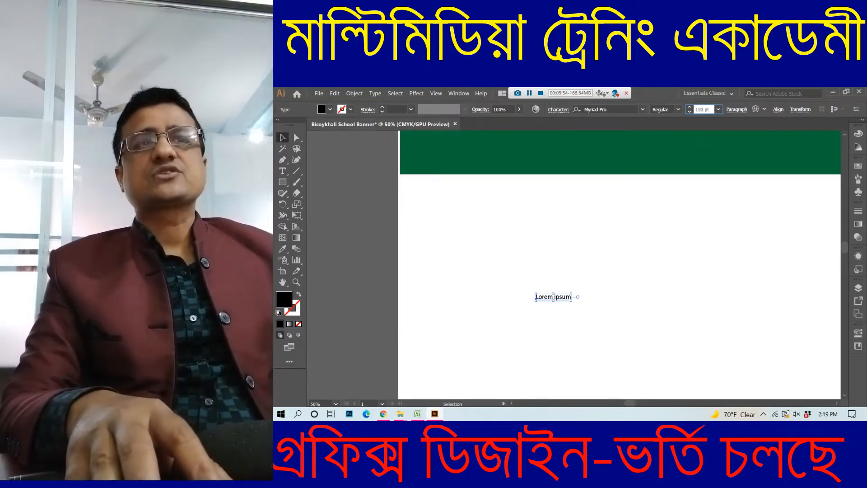
{"action": "key", "text": "Return"}
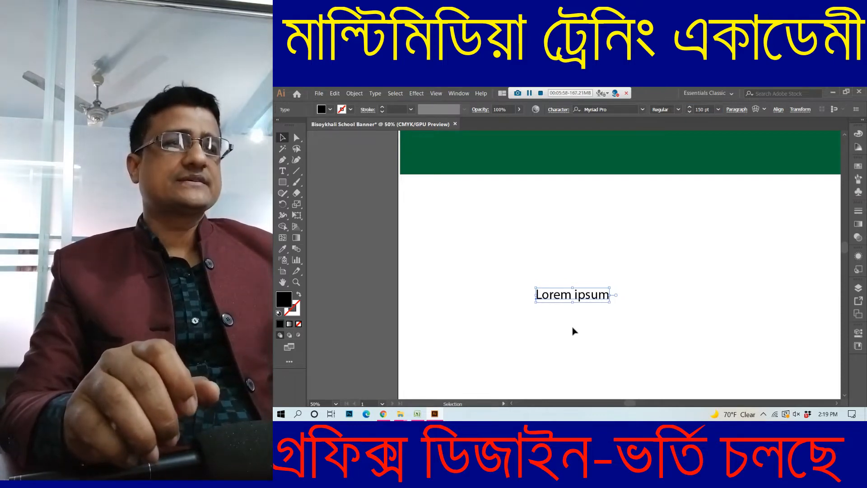
{"action": "left_click_drag", "start_coordinate": [559, 302], "coordinate": [519, 236]}
Replace the placeholder text with MULTIMEDIA TRAINING ACADEMY and finish editing it
{"action": "left_click", "coordinate": [283, 171]}
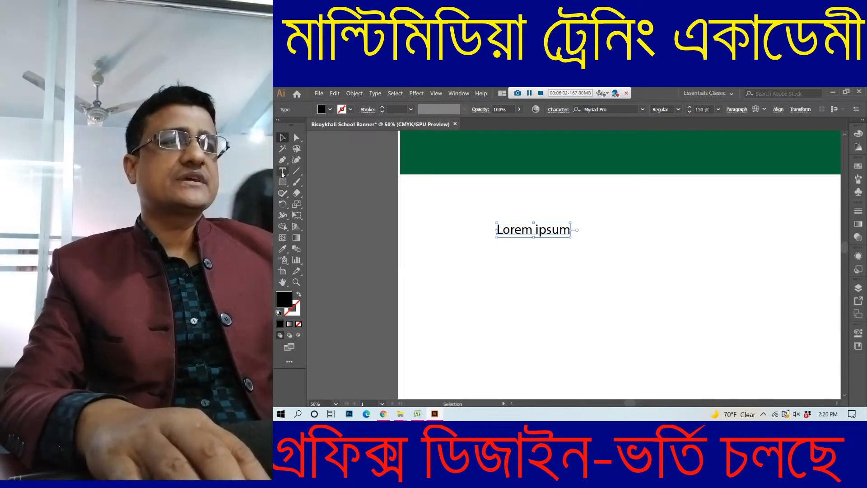
{"action": "left_click", "coordinate": [568, 231]}
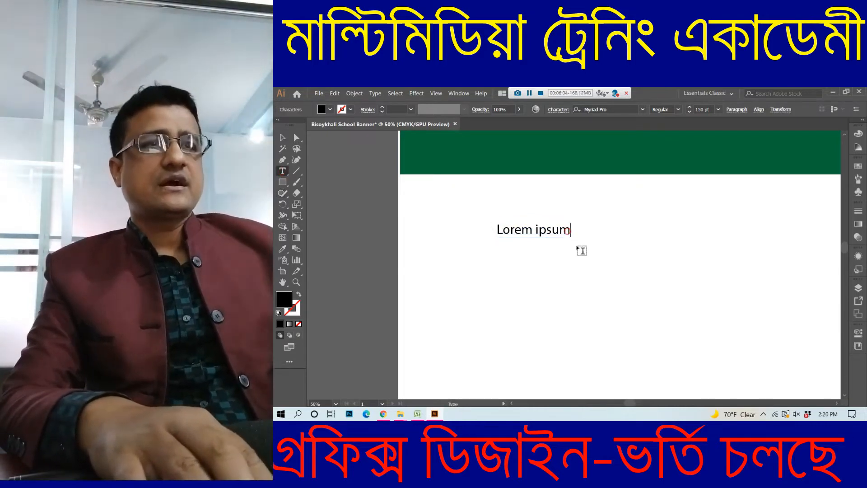
{"action": "key", "text": "BackSpace"}
{"action": "key", "text": "BackSpace"}
{"action": "key", "text": "BackSpace"}
{"action": "key", "text": "BackSpace"}
{"action": "key", "text": "BackSpace"}
{"action": "key", "text": "BackSpace"}
{"action": "key", "text": "BackSpace"}
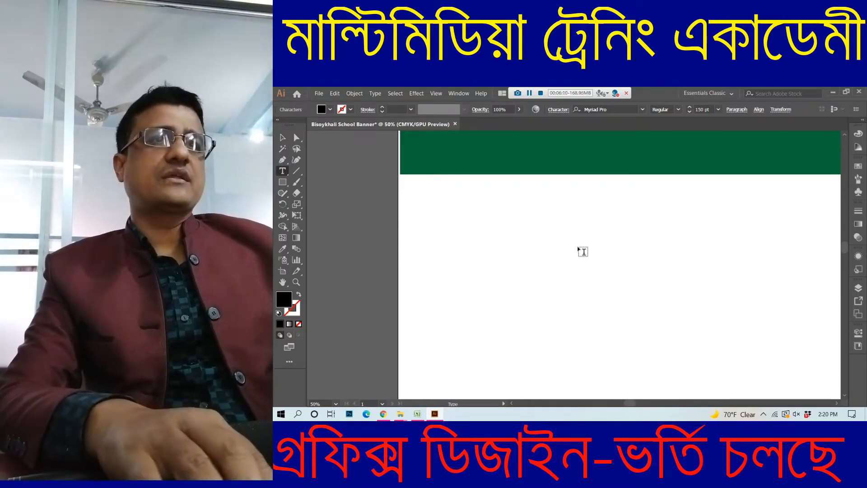
{"action": "type", "text": "M"}
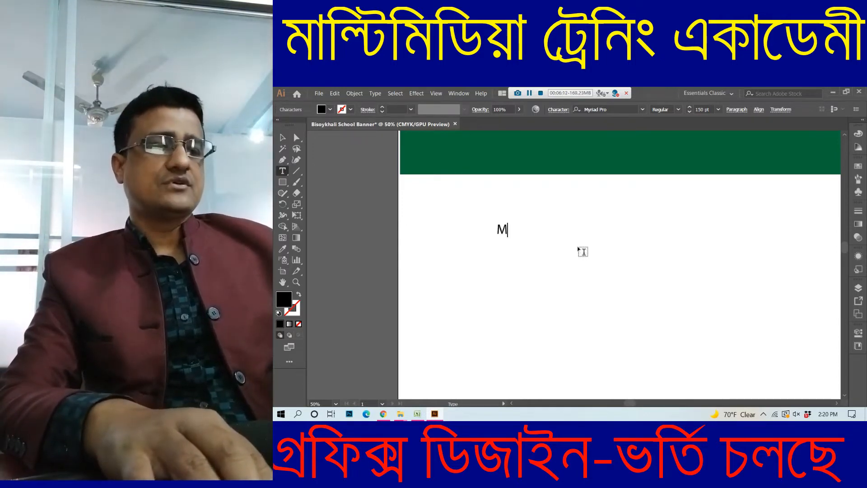
{"action": "type", "text": "u"}
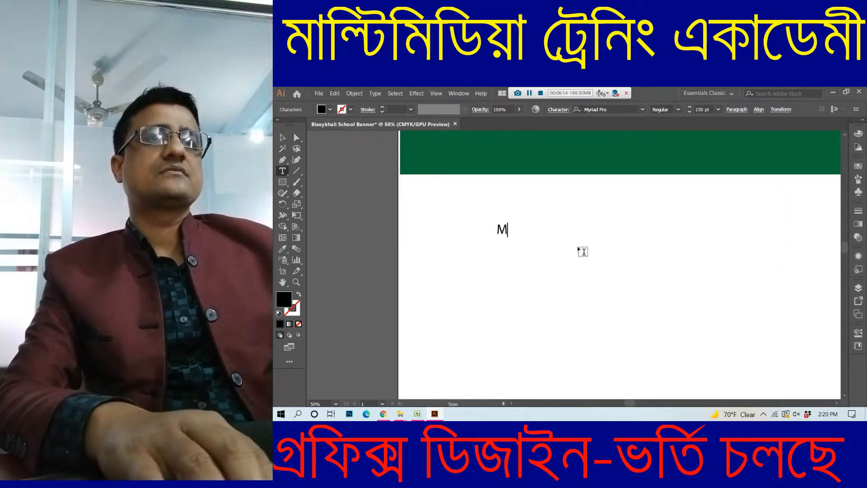
{"action": "type", "text": "ULTI"}
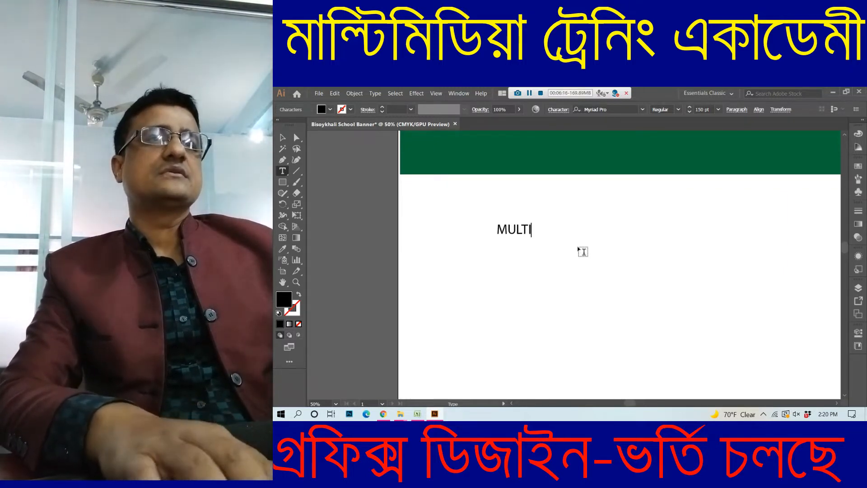
{"action": "type", "text": "MEDIA TRA"}
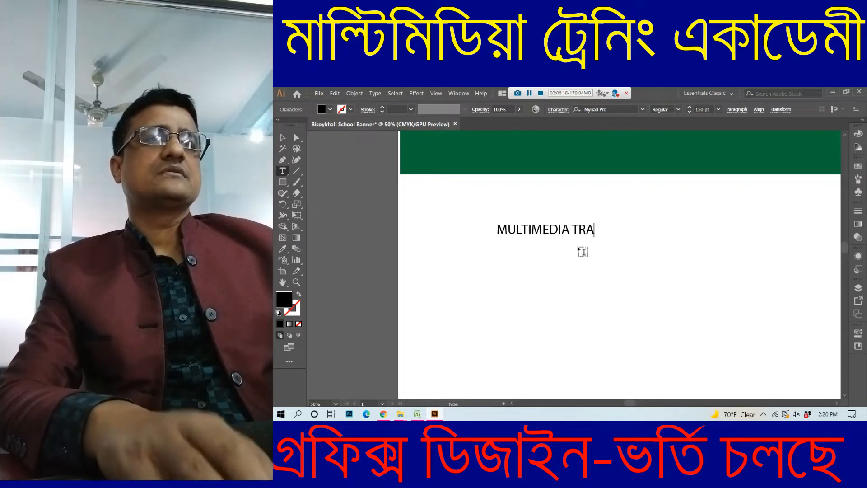
{"action": "type", "text": "INING ACAD"}
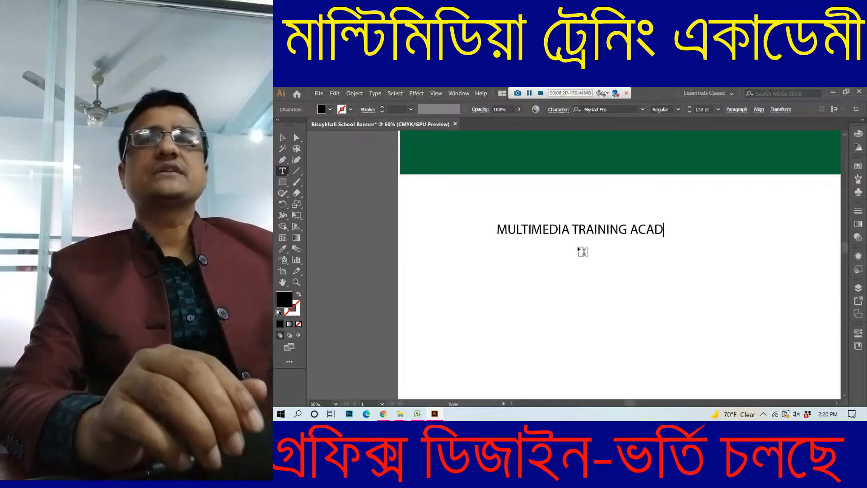
{"action": "type", "text": "EMY"}
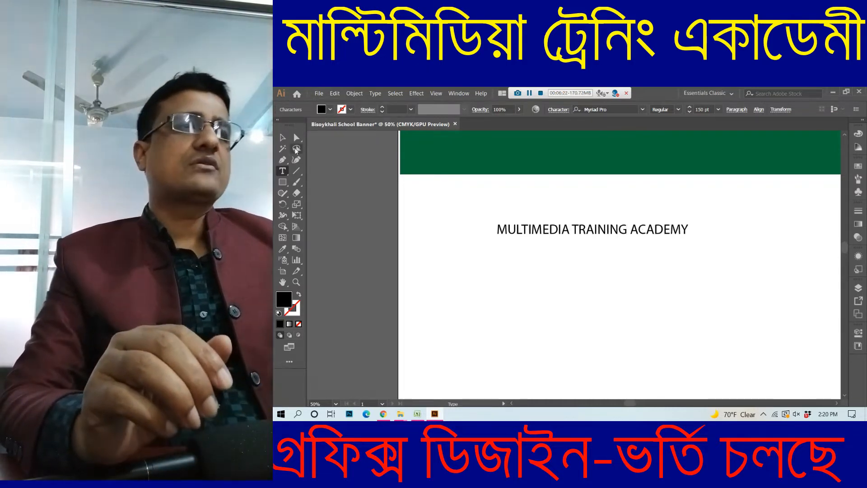
{"action": "left_click", "coordinate": [283, 139]}
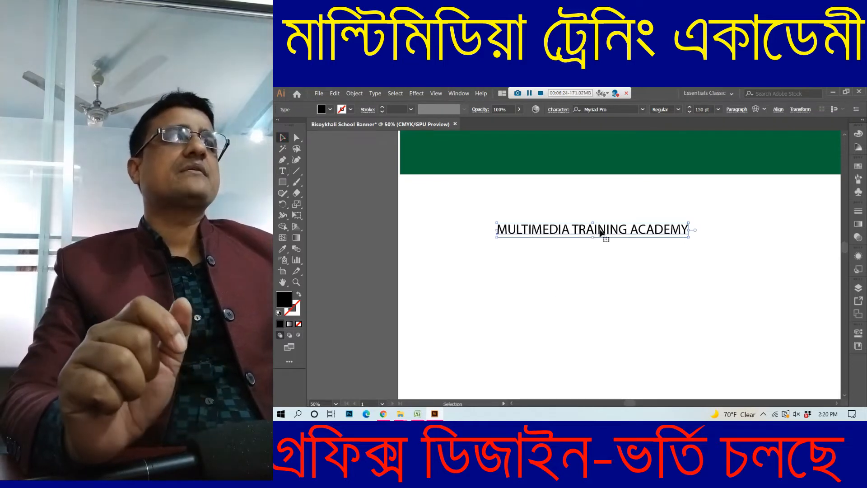
Set the title's font to Bernard MT Condensed
{"action": "left_click", "coordinate": [642, 109]}
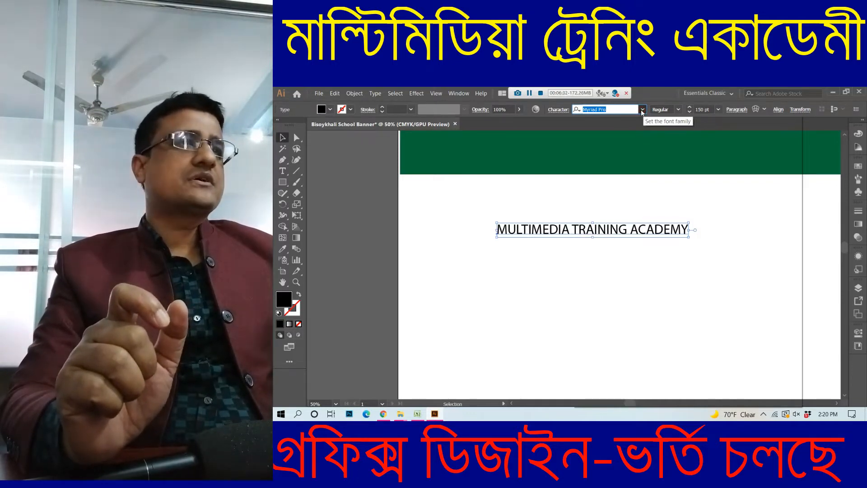
{"action": "left_click", "coordinate": [642, 111]}
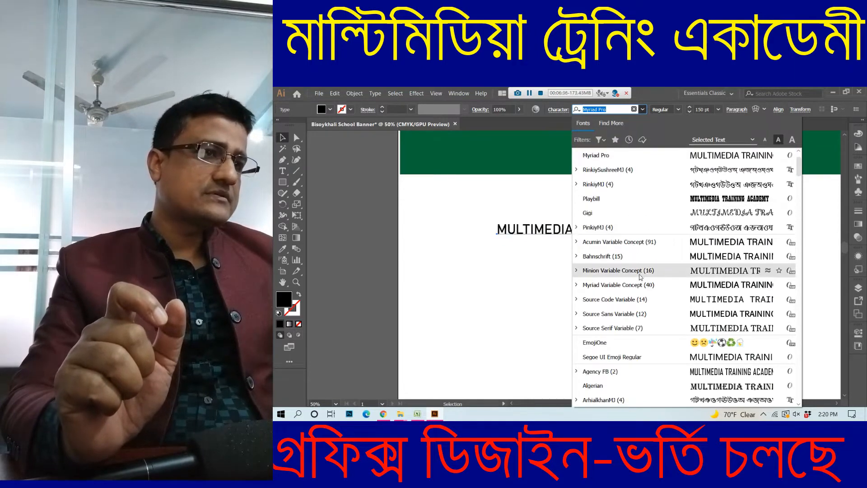
{"action": "scroll", "coordinate": [639, 275], "scroll_direction": "down", "scroll_amount": 5}
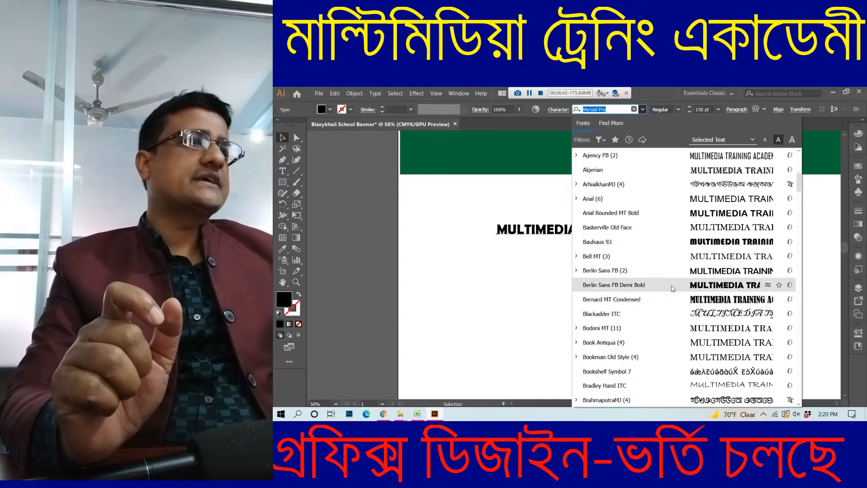
{"action": "left_click", "coordinate": [671, 300]}
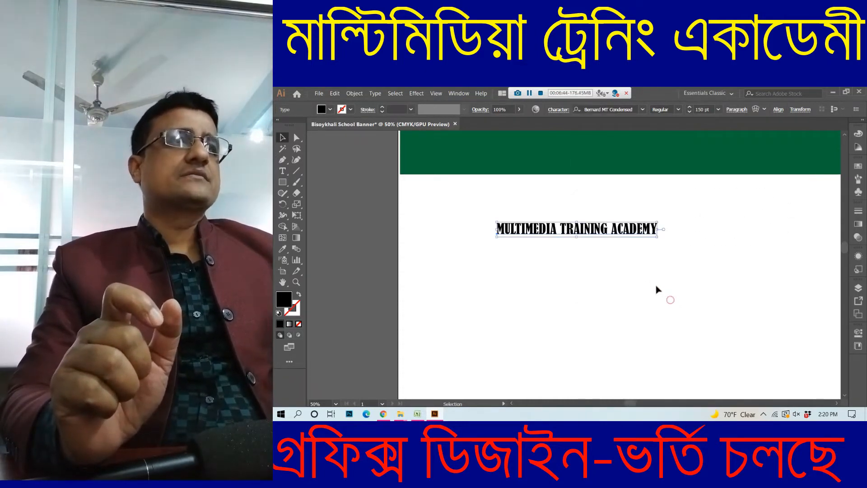
Preview other fonts on the title and apply Franklin Gothic Heavy
{"action": "left_click", "coordinate": [638, 110]}
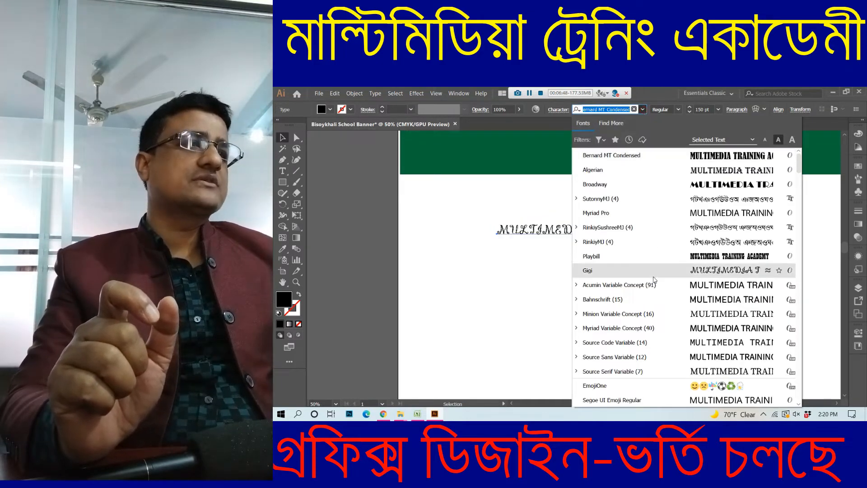
{"action": "scroll", "coordinate": [653, 280], "scroll_direction": "down", "scroll_amount": 5}
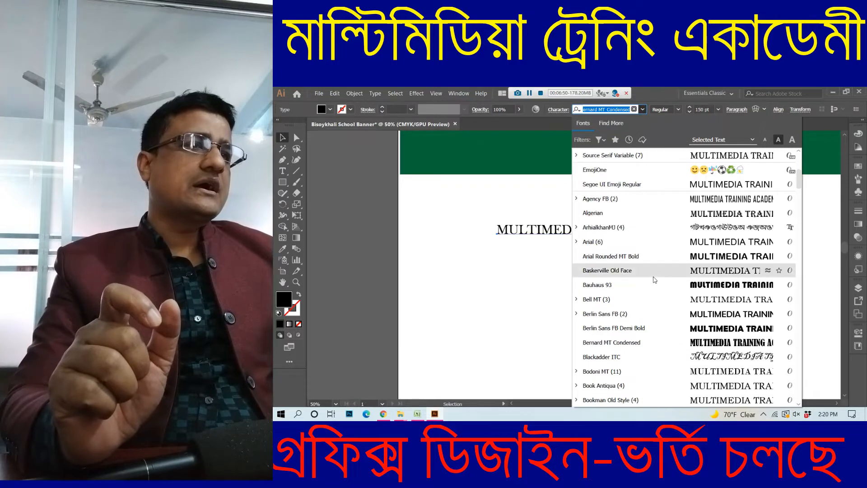
{"action": "scroll", "coordinate": [655, 280], "scroll_direction": "down", "scroll_amount": 1}
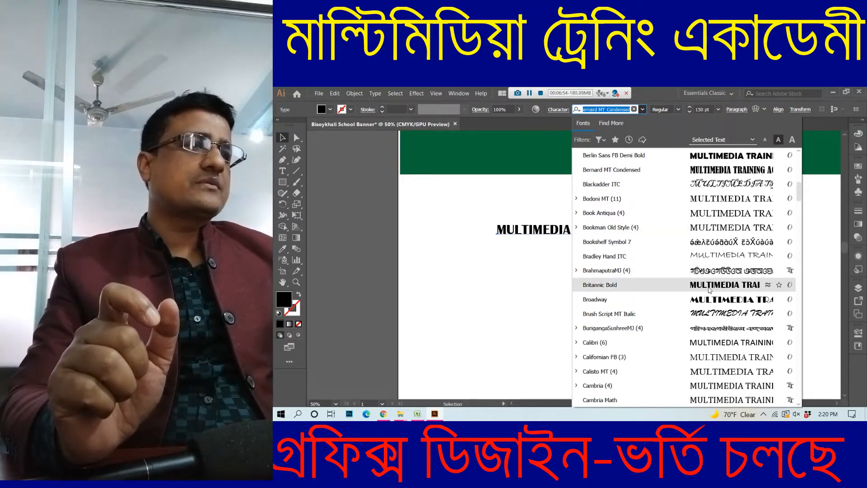
{"action": "scroll", "coordinate": [708, 317], "scroll_direction": "down", "scroll_amount": 5}
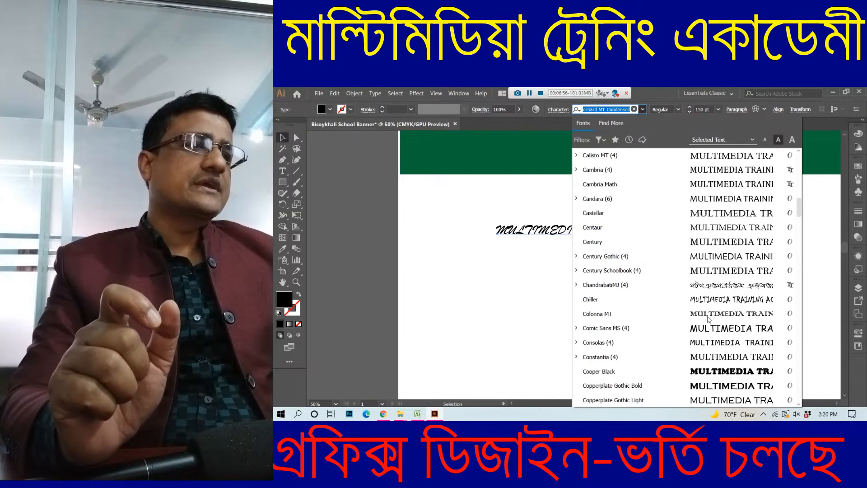
{"action": "scroll", "coordinate": [708, 317], "scroll_direction": "down", "scroll_amount": 2}
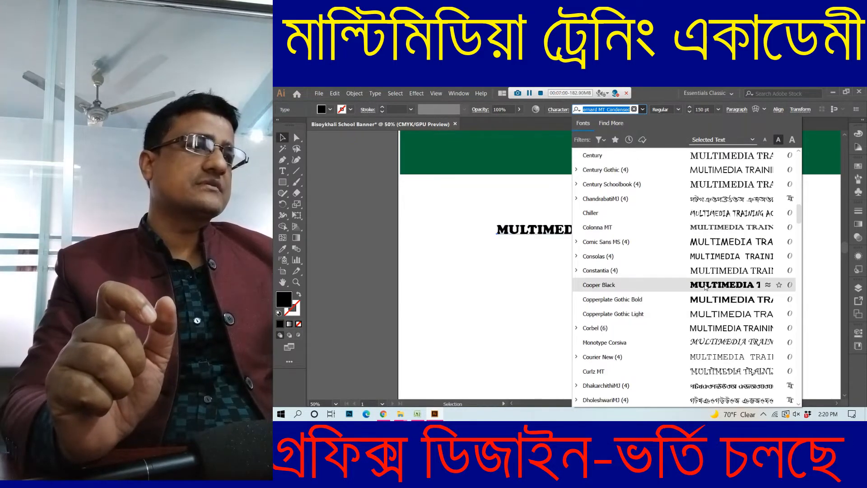
{"action": "scroll", "coordinate": [710, 299], "scroll_direction": "down", "scroll_amount": 4}
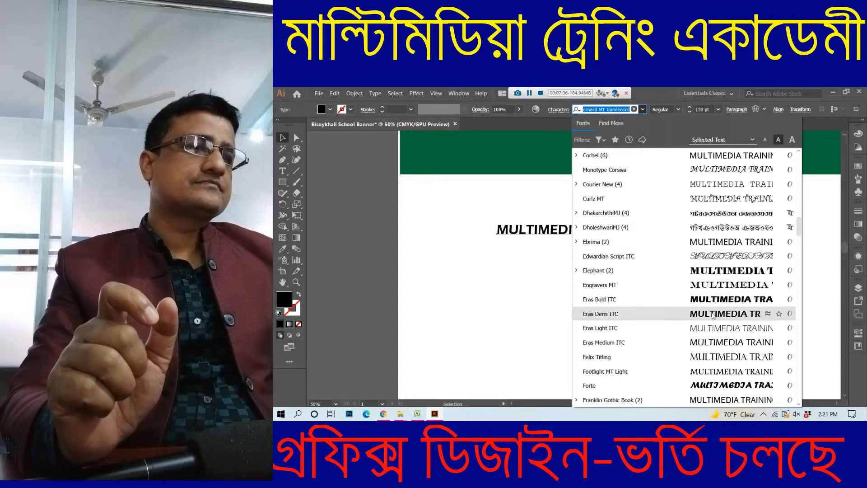
{"action": "scroll", "coordinate": [718, 332], "scroll_direction": "down", "scroll_amount": 1}
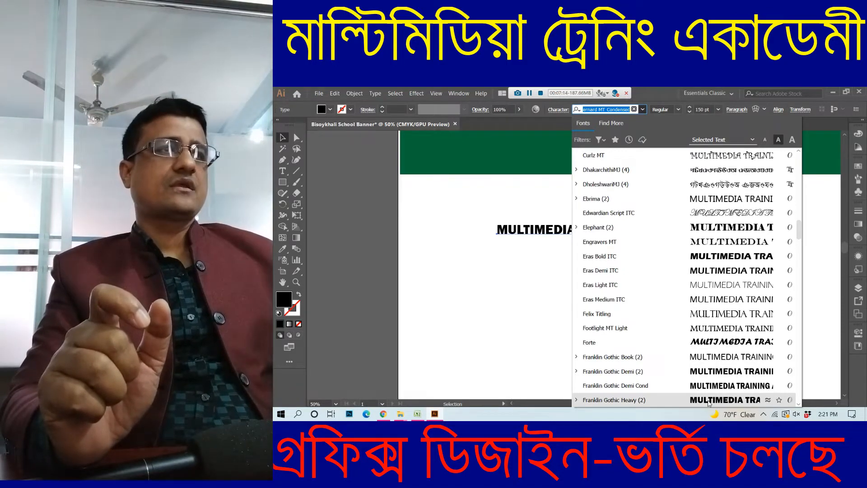
{"action": "left_click", "coordinate": [709, 403]}
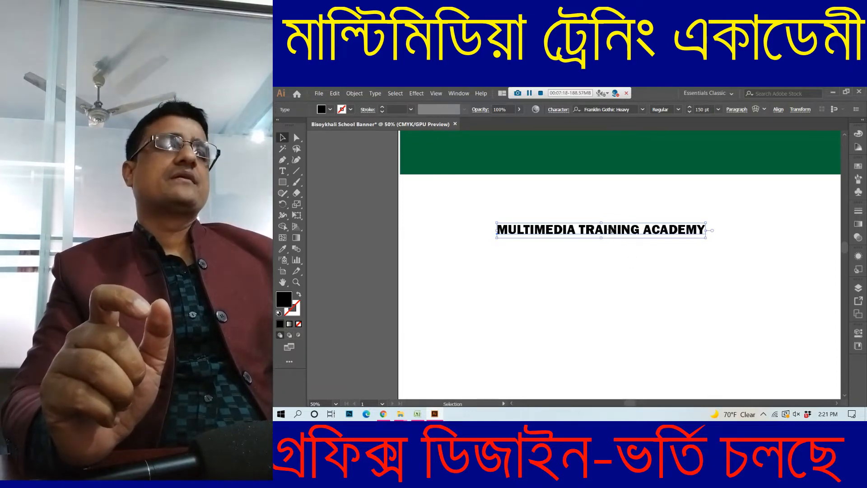
Move the title just below the green header and stretch it to about half the header's width, at about 437 pt
{"action": "left_click_drag", "start_coordinate": [611, 232], "coordinate": [555, 201]}
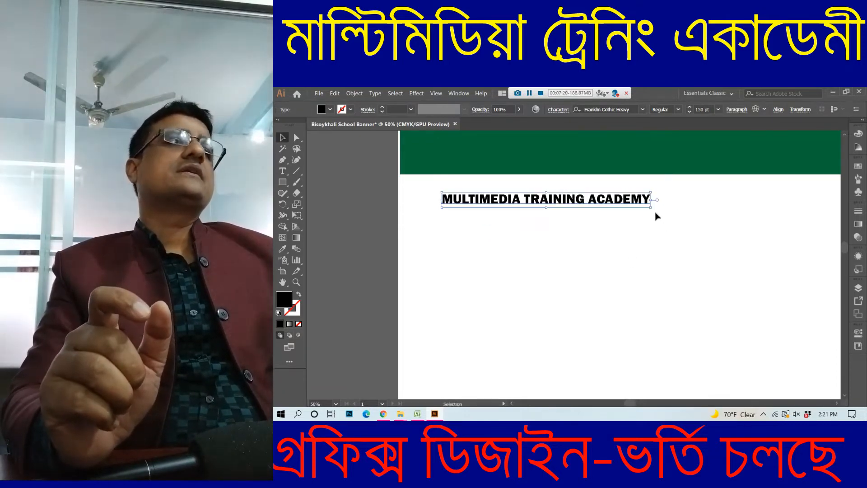
{"action": "left_click_drag", "start_coordinate": [655, 212], "coordinate": [810, 240]}
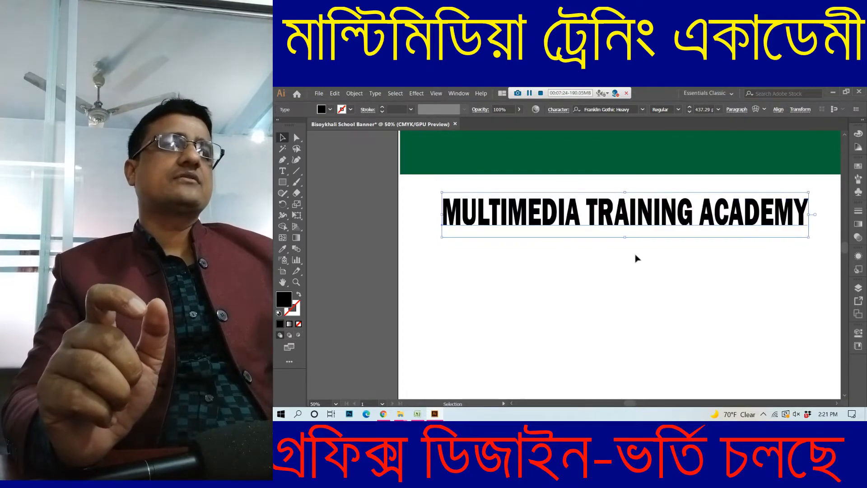
{"action": "left_click_drag", "start_coordinate": [439, 214], "coordinate": [413, 214]}
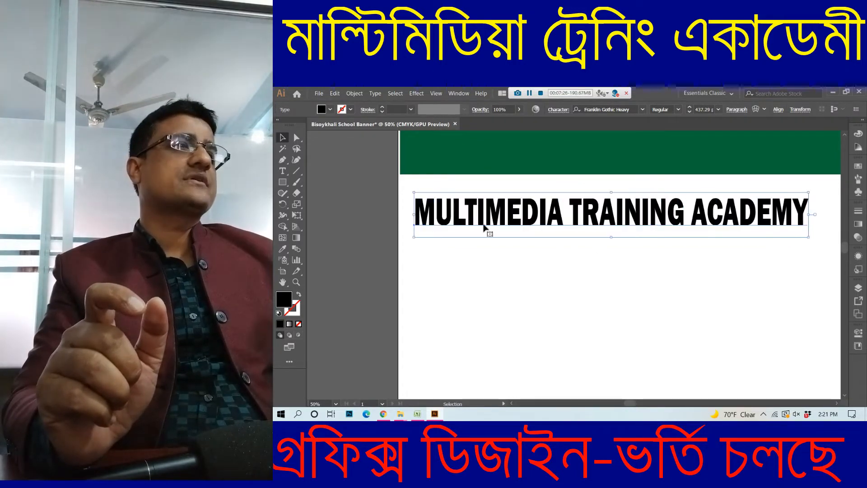
{"action": "left_click_drag", "start_coordinate": [814, 214], "coordinate": [836, 215]}
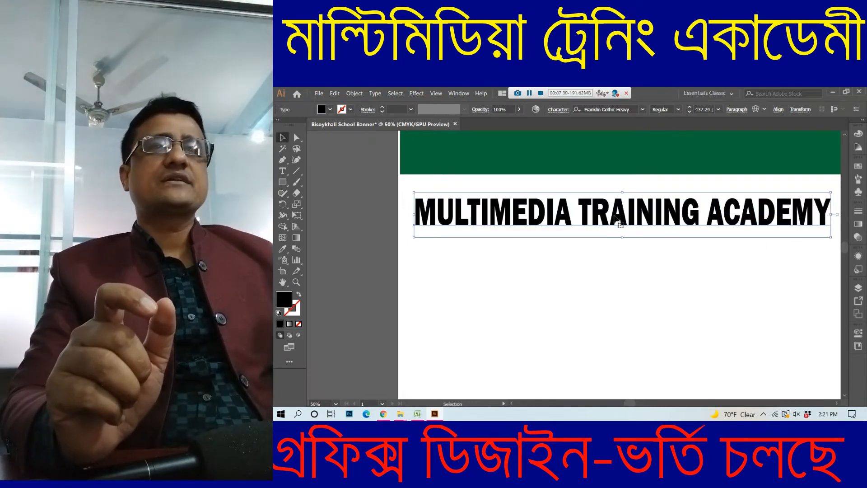
Extend the green header's lower-left corner slightly so that it meets the artboard's left edge
{"action": "left_click", "coordinate": [515, 140]}
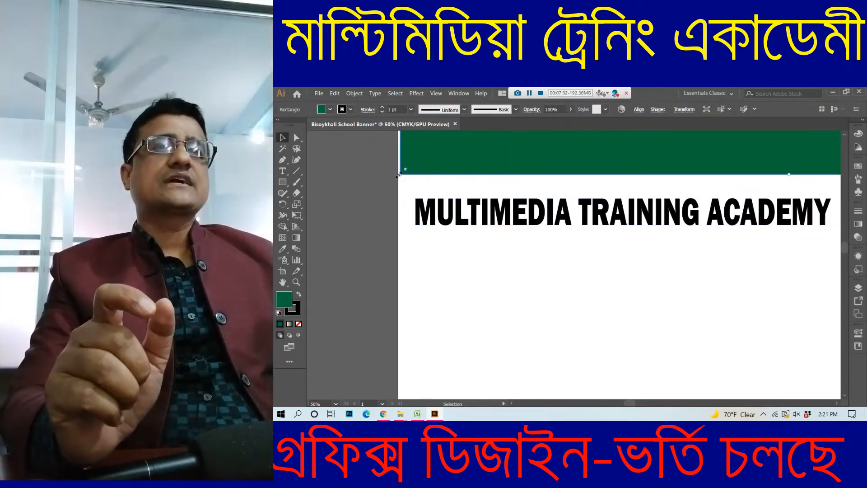
{"action": "left_click_drag", "start_coordinate": [398, 175], "coordinate": [400, 176]}
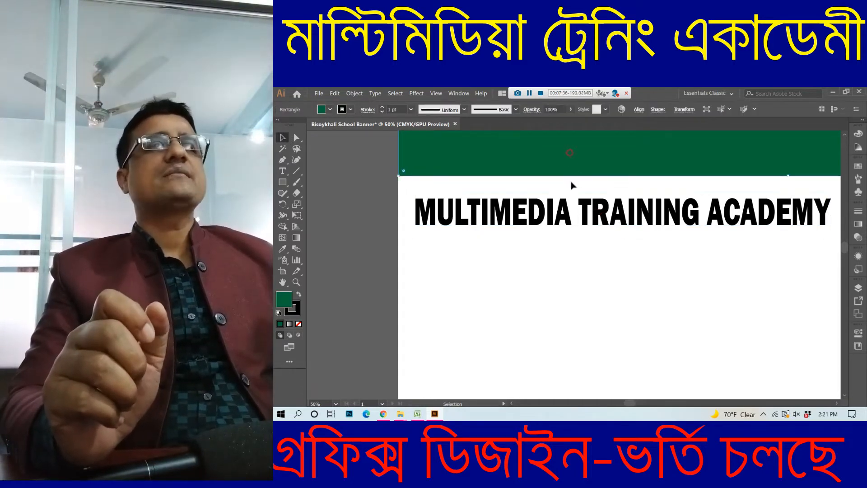
Set the fill colour of the MULTIMEDIA TRAINING ACADEMY title to the red swatch
{"action": "left_click", "coordinate": [534, 212]}
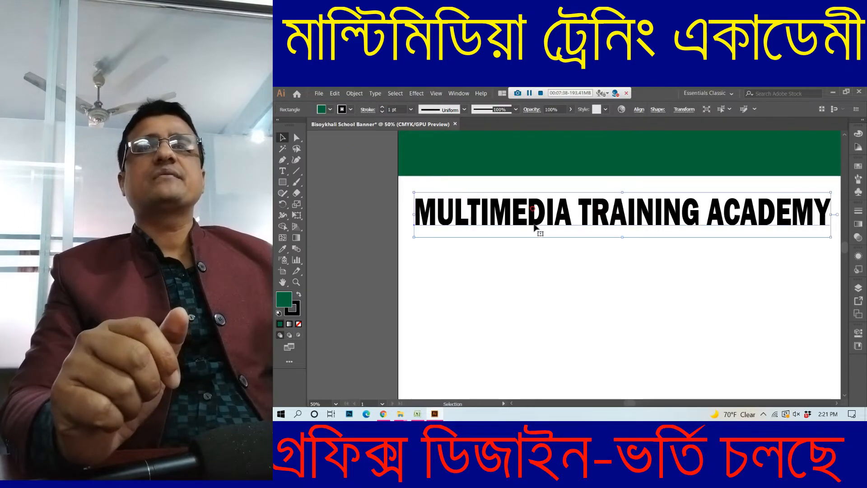
{"action": "left_click", "coordinate": [330, 108]}
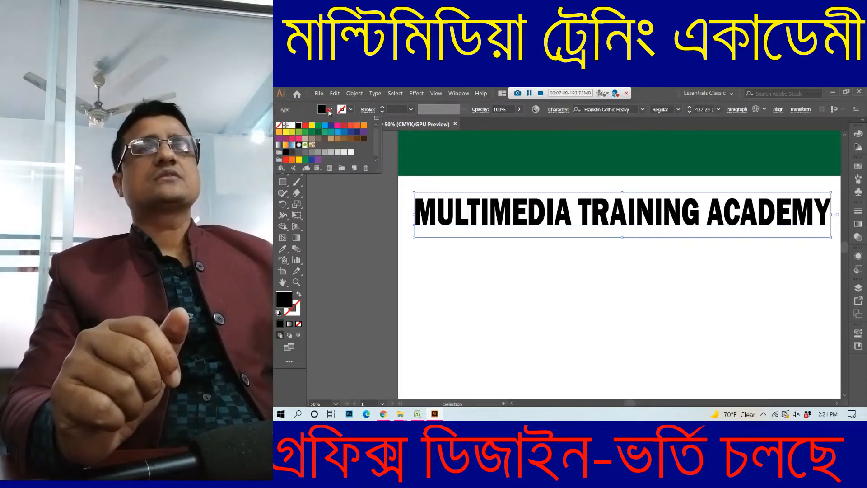
{"action": "left_click", "coordinate": [305, 127]}
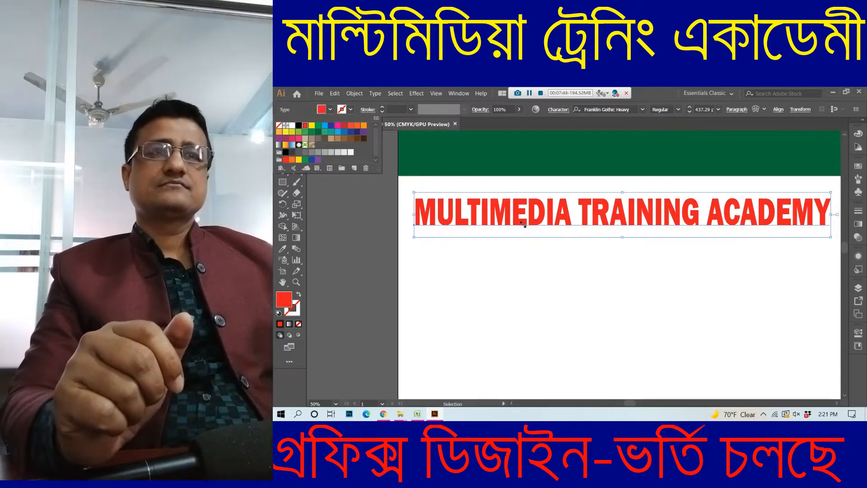
{"action": "left_click", "coordinate": [557, 276]}
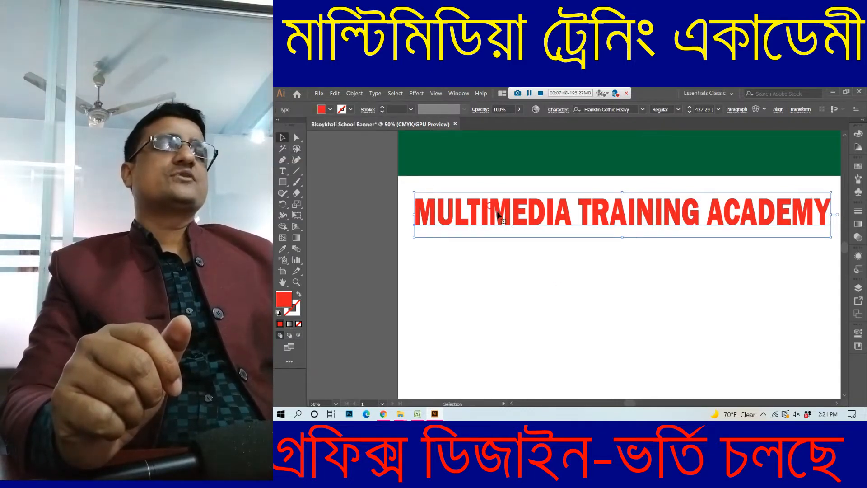
Move the title onto the green header and enlarge it from its upper-left corner to span the header's full width, at about 1058 pt
{"action": "left_click_drag", "start_coordinate": [498, 215], "coordinate": [497, 152]}
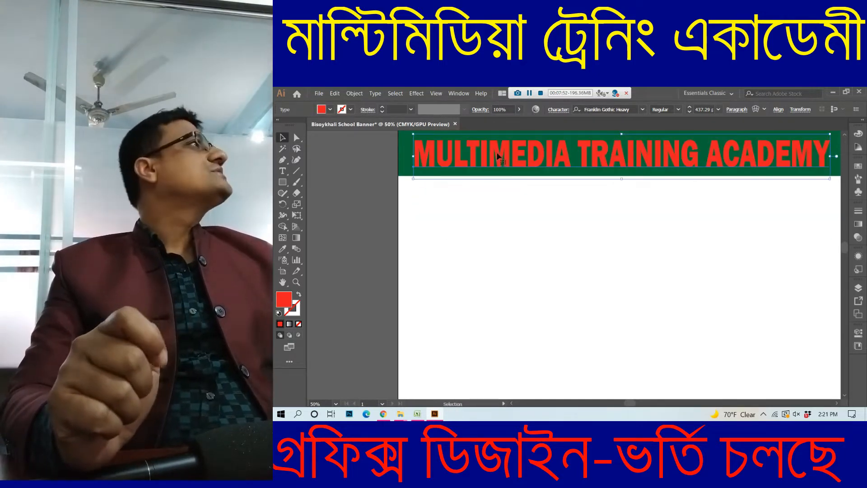
{"action": "left_click", "coordinate": [609, 258]}
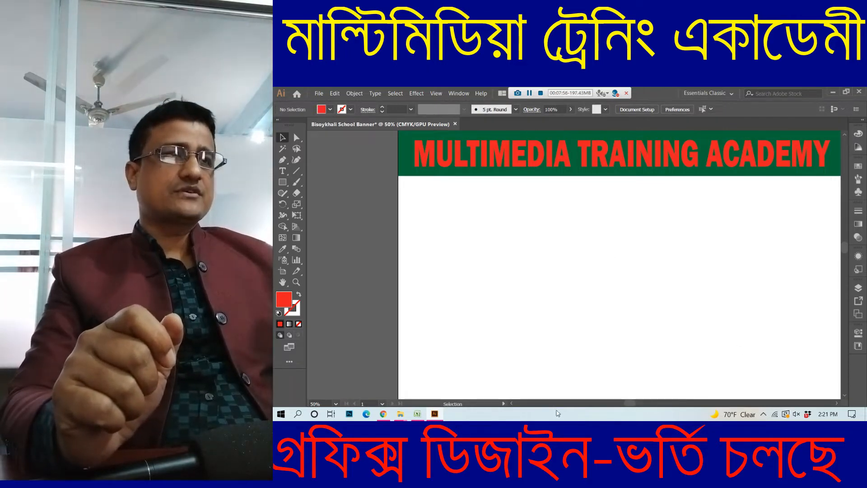
{"action": "left_click_drag", "start_coordinate": [630, 406], "coordinate": [681, 406]}
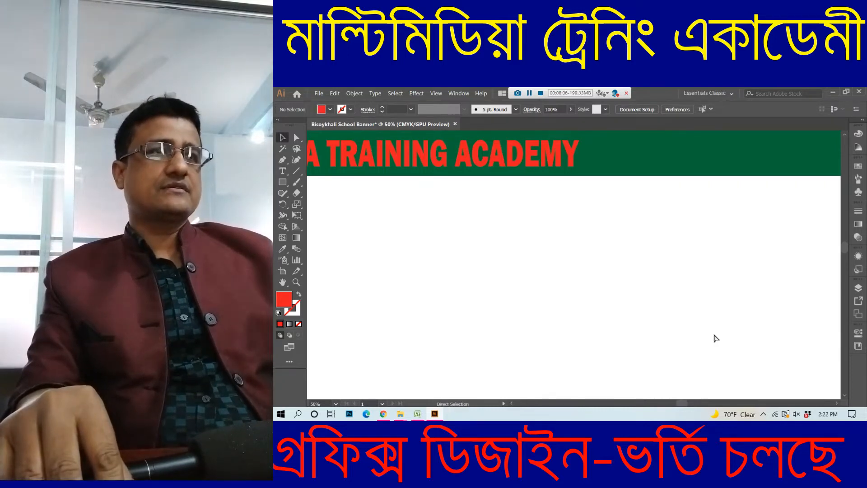
{"action": "key", "text": "ctrl+minus"}
{"action": "key", "text": "ctrl+minus"}
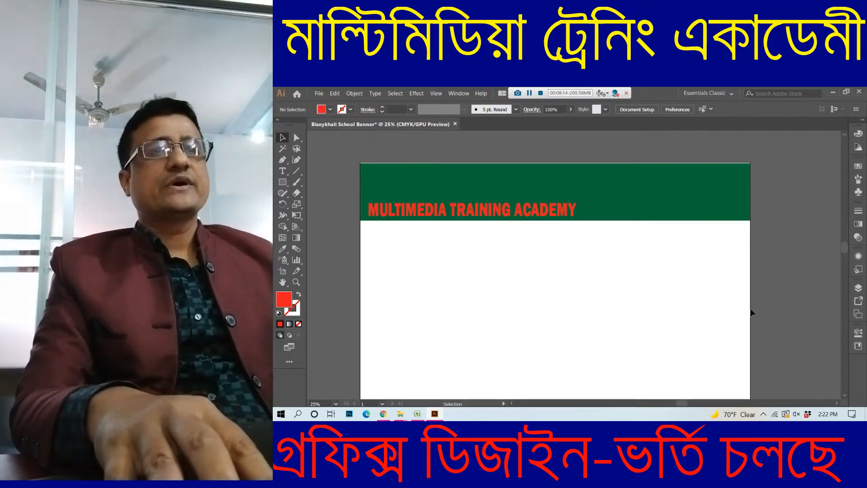
{"action": "left_click_drag", "start_coordinate": [484, 216], "coordinate": [476, 178]}
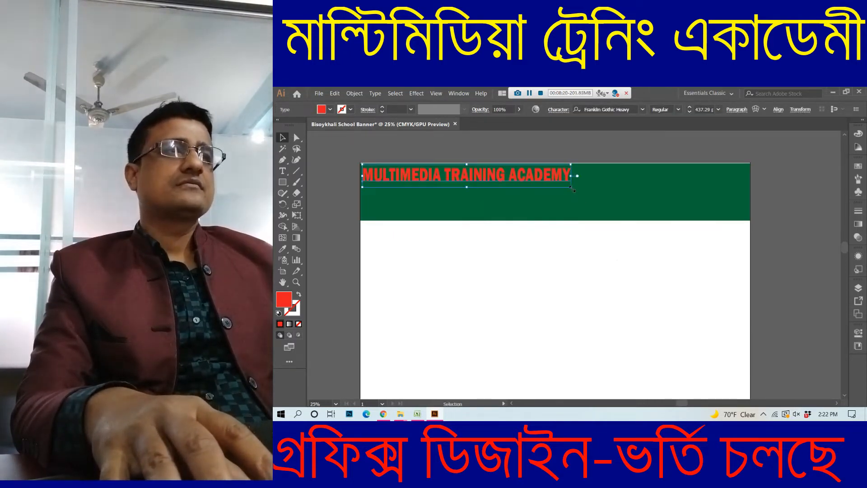
{"action": "left_click_drag", "start_coordinate": [573, 189], "coordinate": [749, 221]}
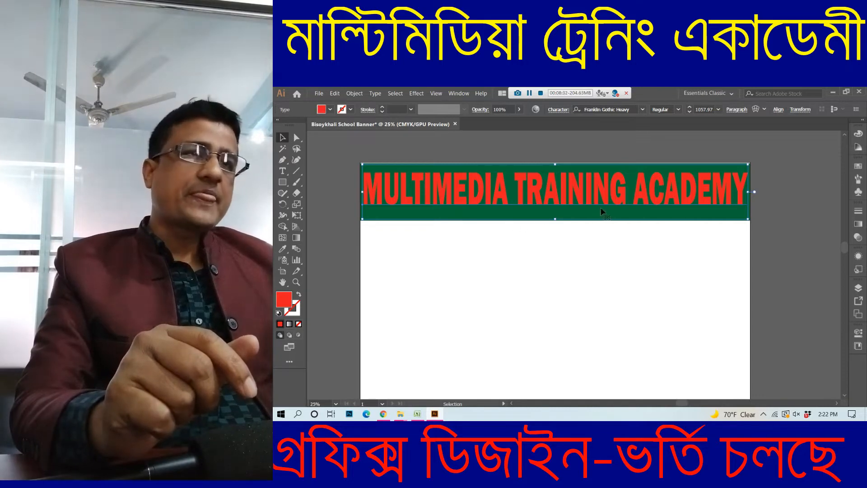
{"action": "left_click", "coordinate": [565, 258]}
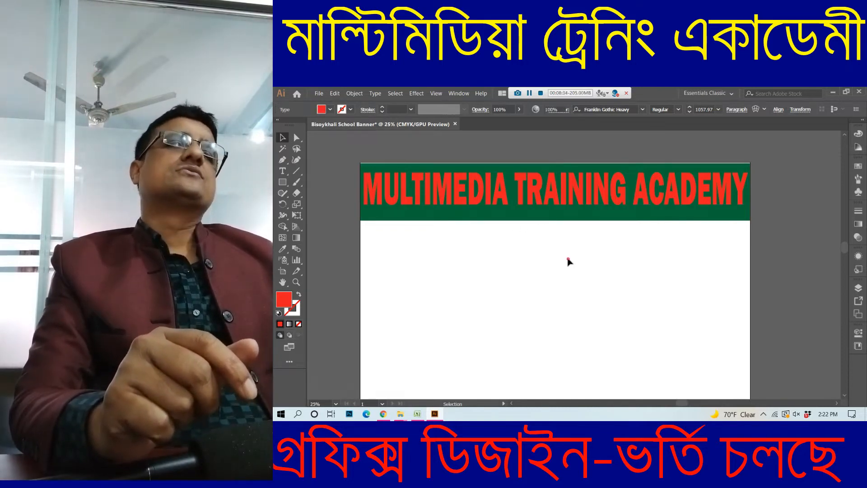
{"action": "left_click", "coordinate": [570, 207]}
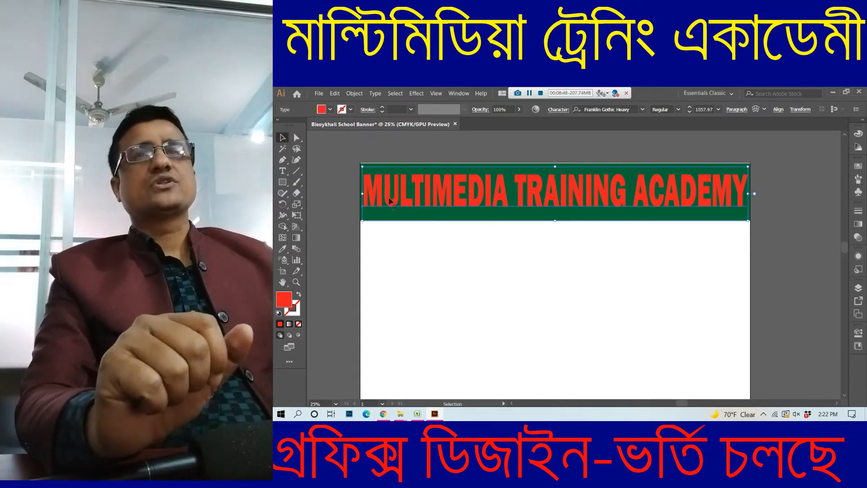
{"action": "left_click", "coordinate": [322, 111]}
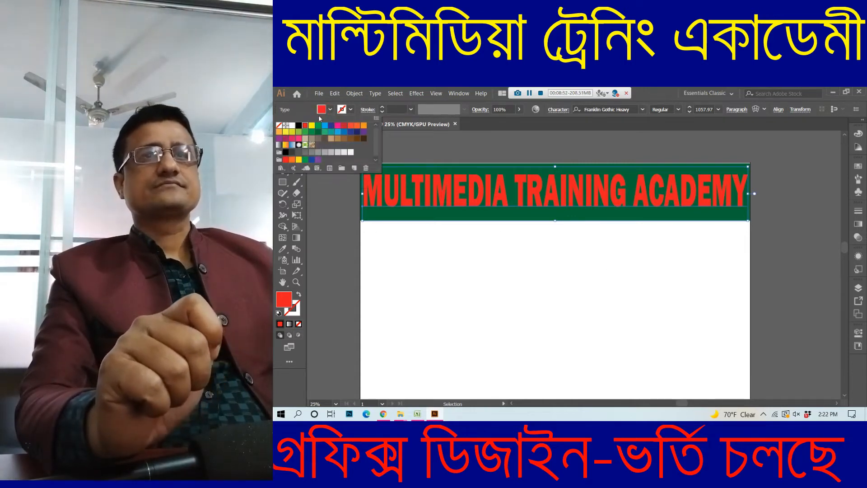
{"action": "left_click_drag", "start_coordinate": [377, 148], "coordinate": [378, 162]}
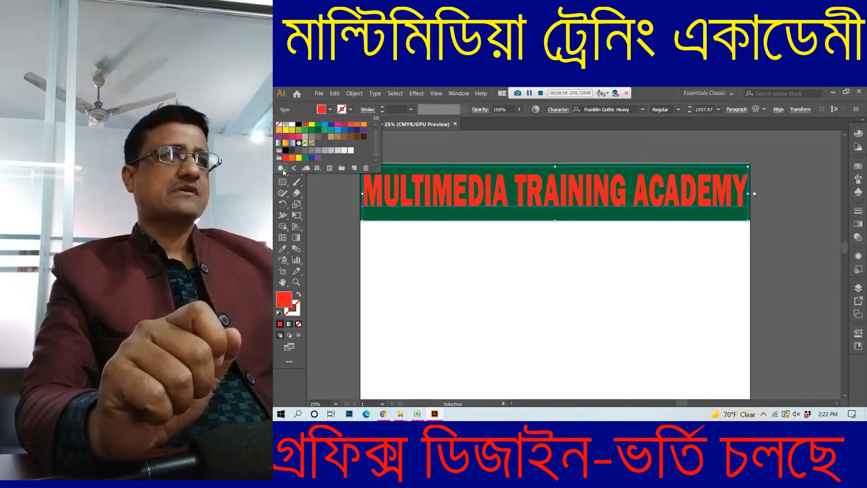
{"action": "left_click", "coordinate": [816, 152]}
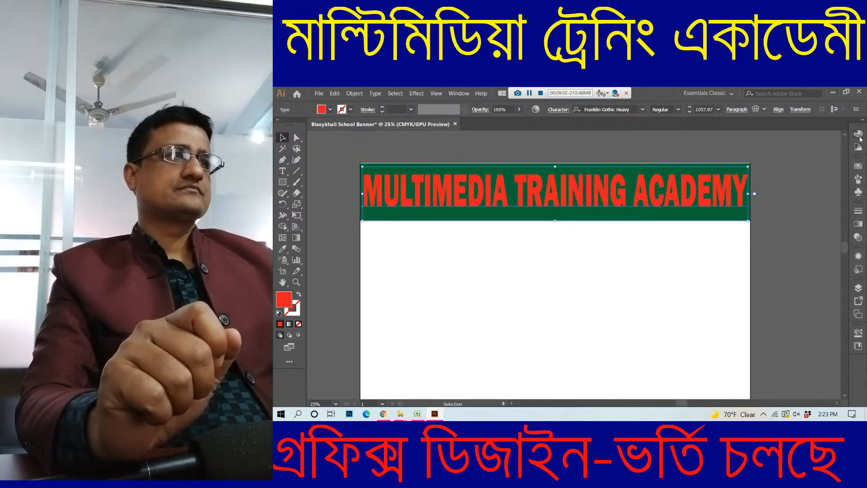
{"action": "left_click", "coordinate": [858, 148]}
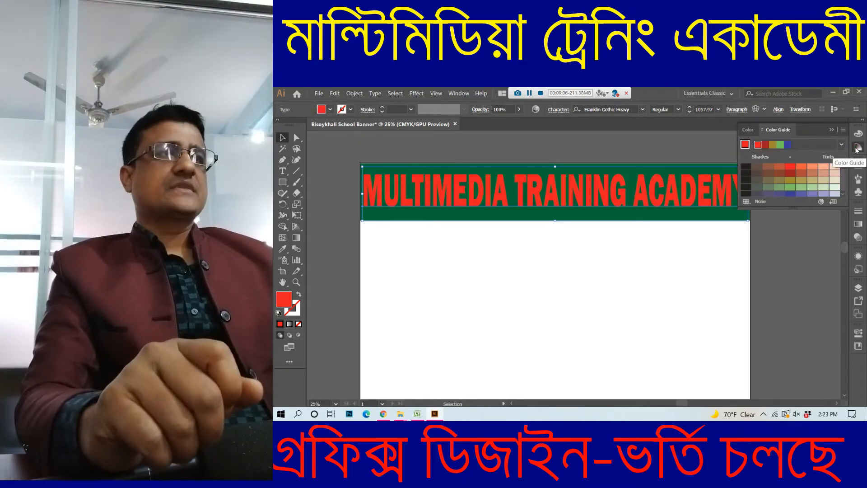
{"action": "left_click", "coordinate": [722, 289]}
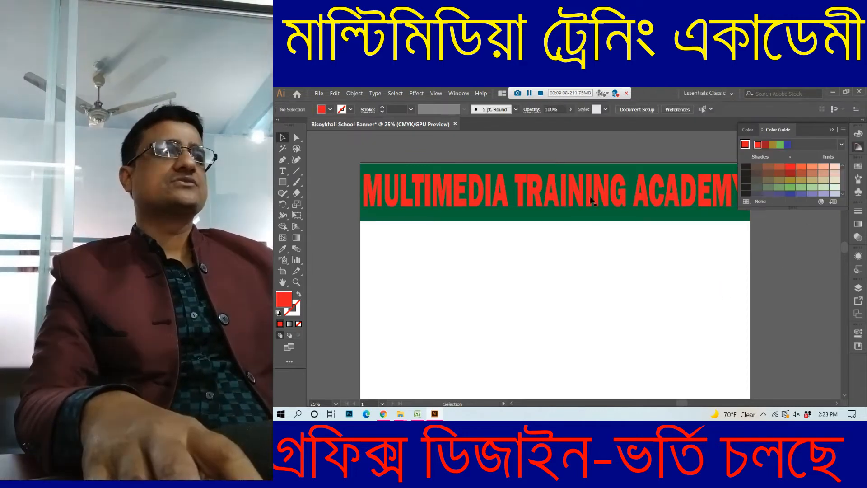
{"action": "left_click", "coordinate": [831, 130]}
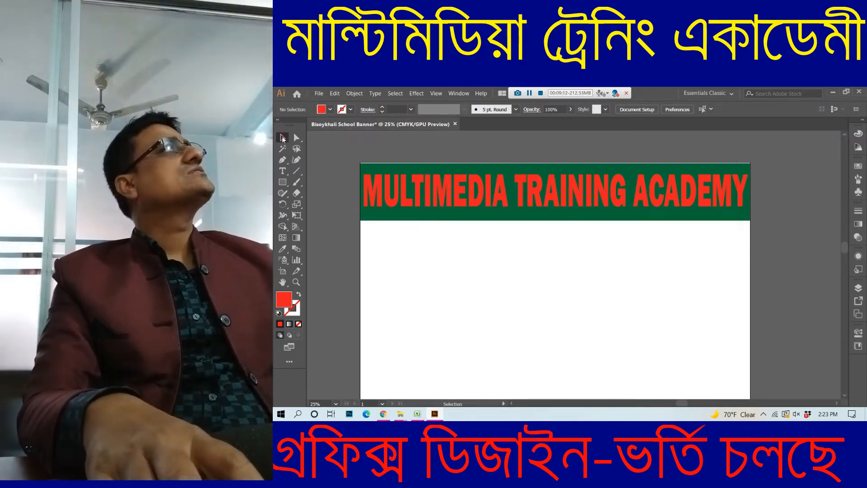
Nudge the title slightly down and to the header's left edge, and paste a copy of it just below the header
{"action": "left_click", "coordinate": [461, 196]}
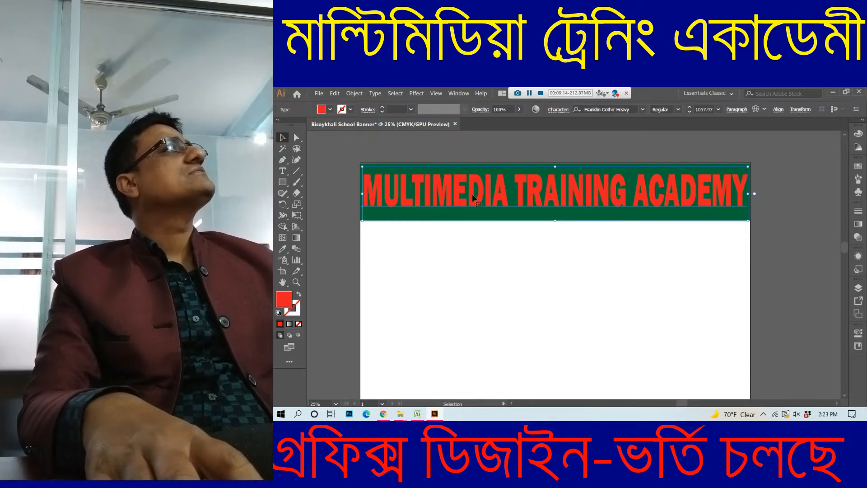
{"action": "left_click_drag", "start_coordinate": [472, 194], "coordinate": [539, 195]}
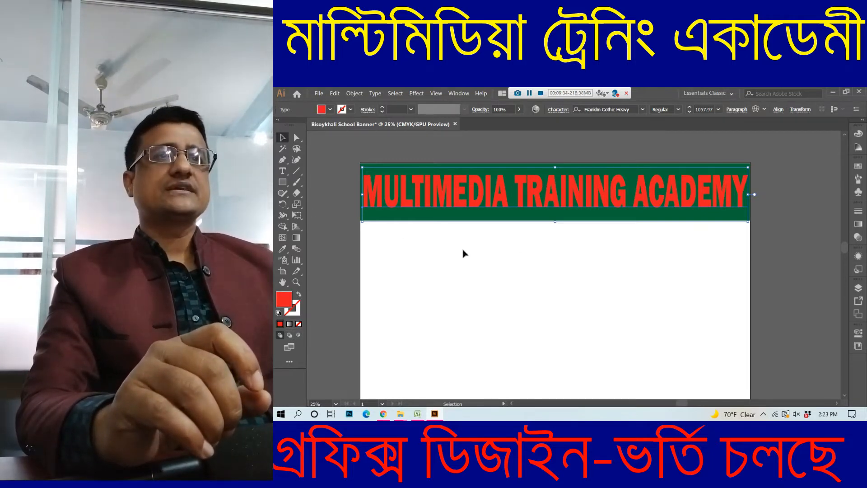
{"action": "left_click_drag", "start_coordinate": [520, 195], "coordinate": [518, 197]}
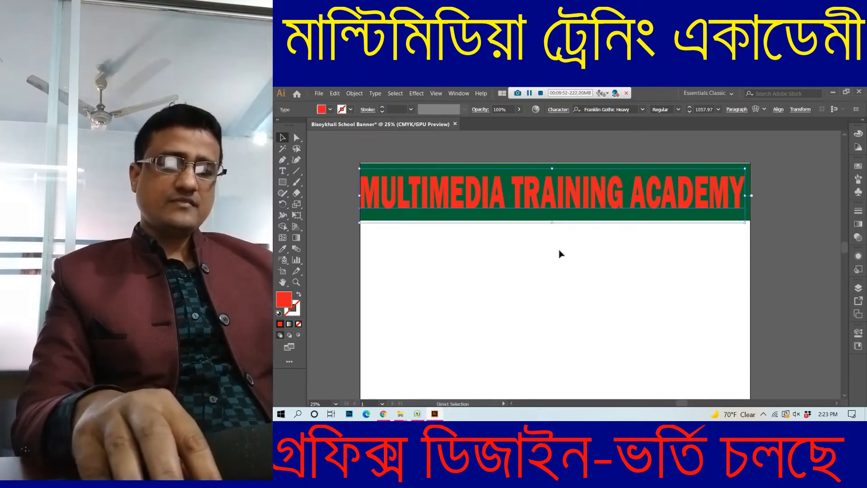
{"action": "key", "text": "a"}
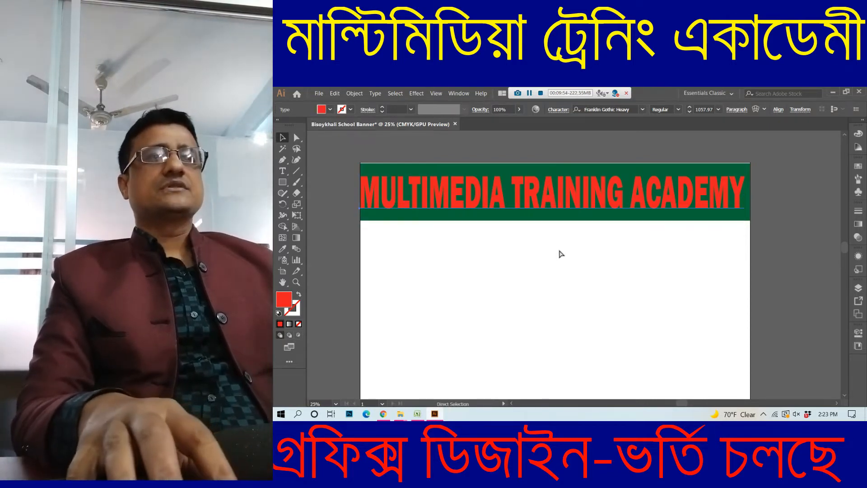
{"action": "key", "text": "ctrl+v"}
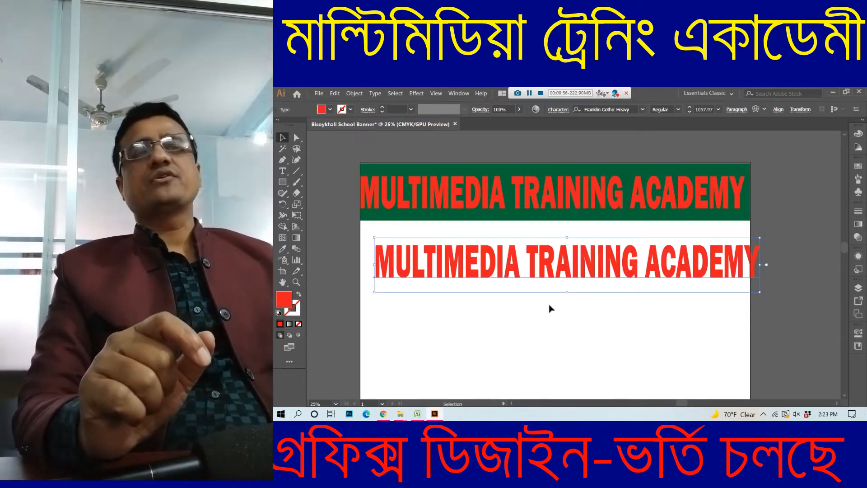